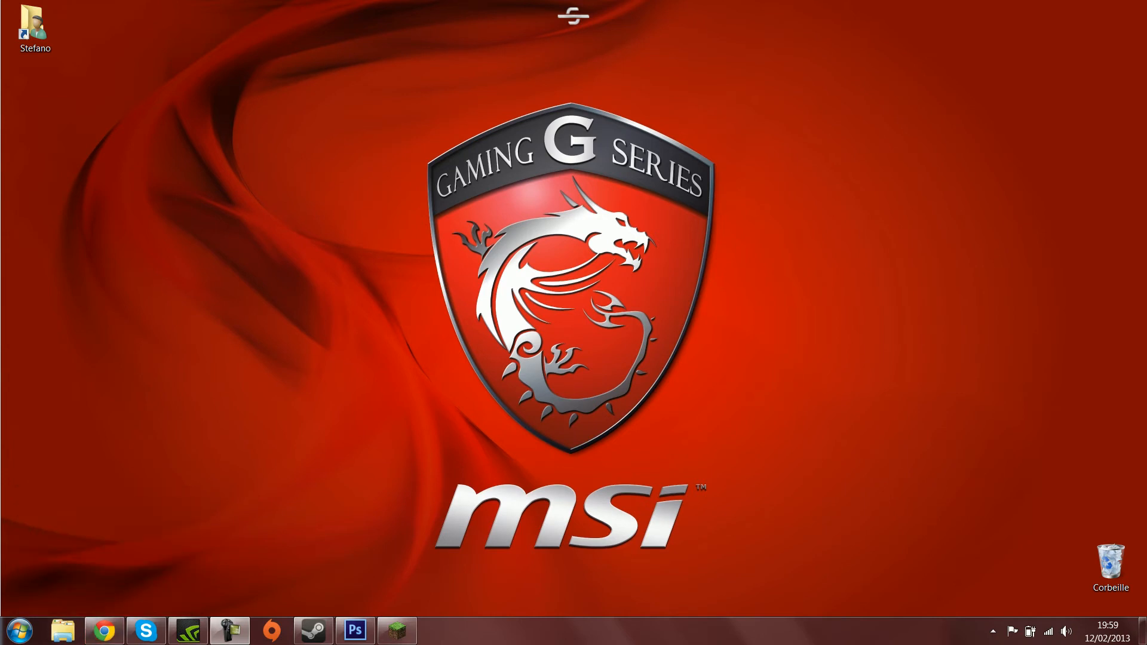
- Switch to Photoshop and create a new transparent document 1200 pixels wide and 700 pixels high
left_click(355, 630)
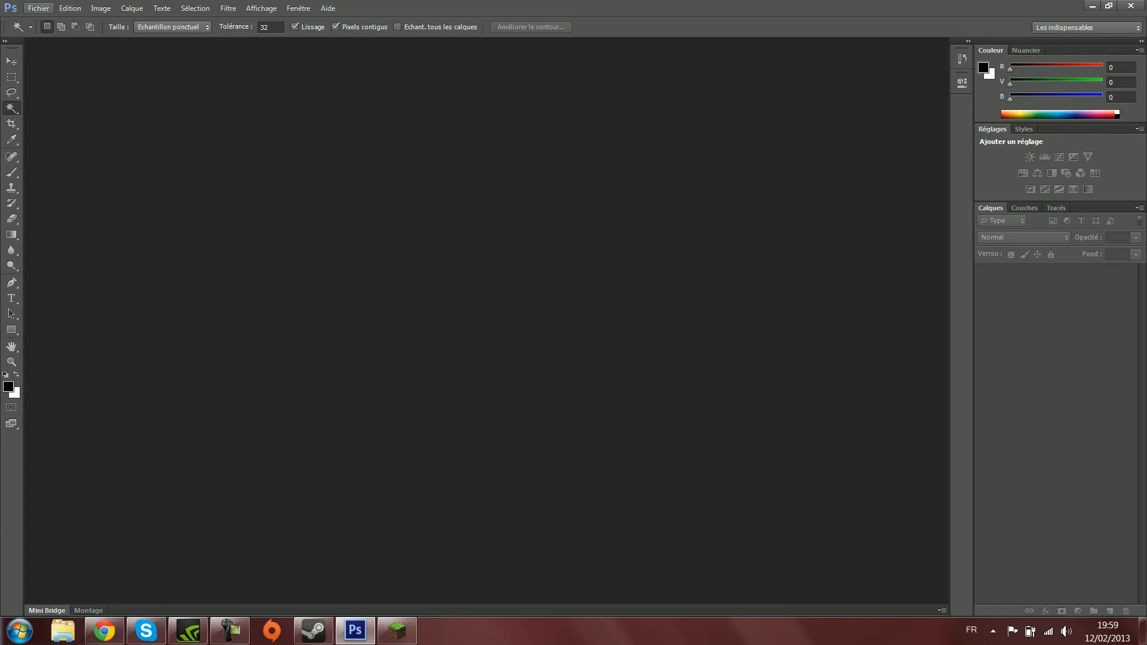
left_click(38, 9)
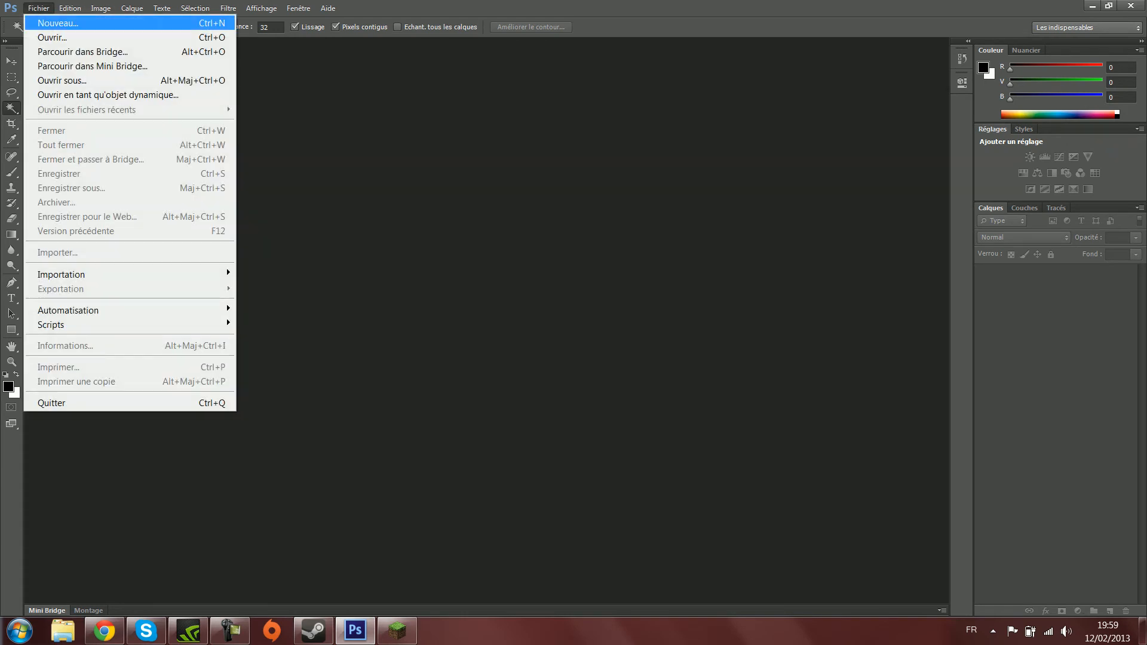
key("Return")
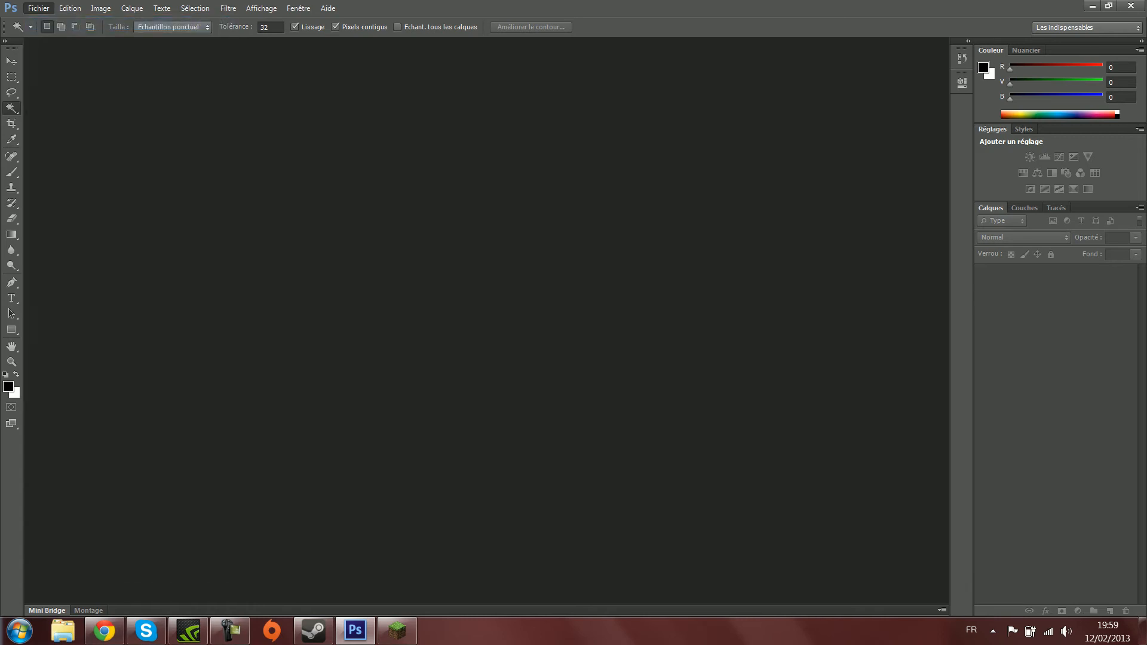
key("Tab")
type("1200")
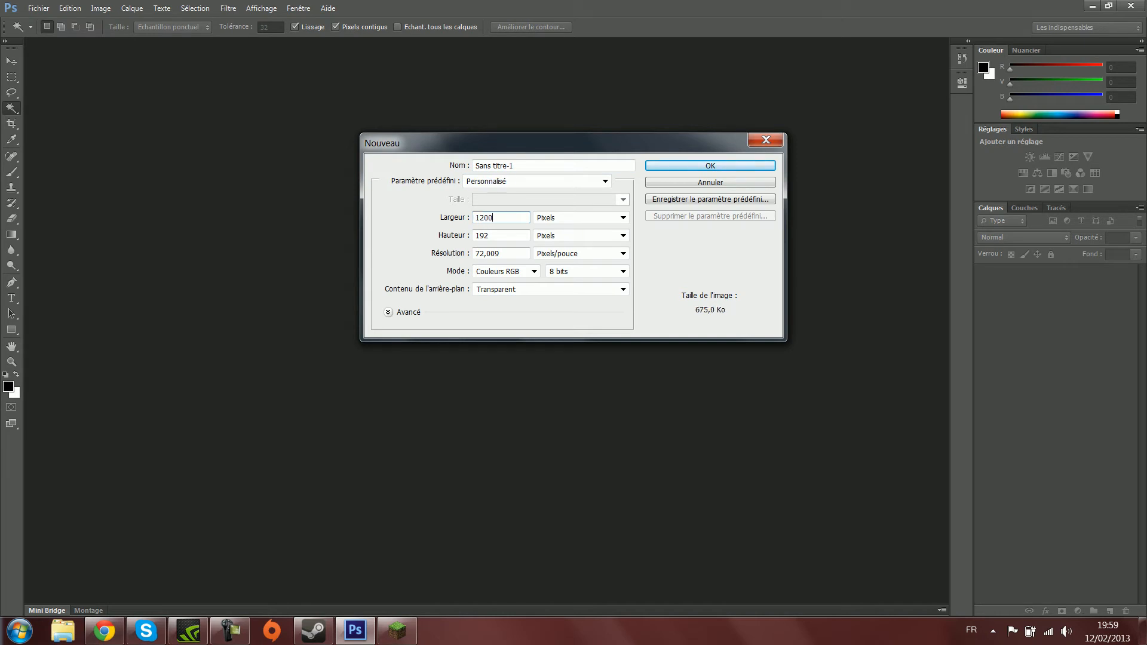
key("Tab")
key("Tab")
type("700")
key("Return")
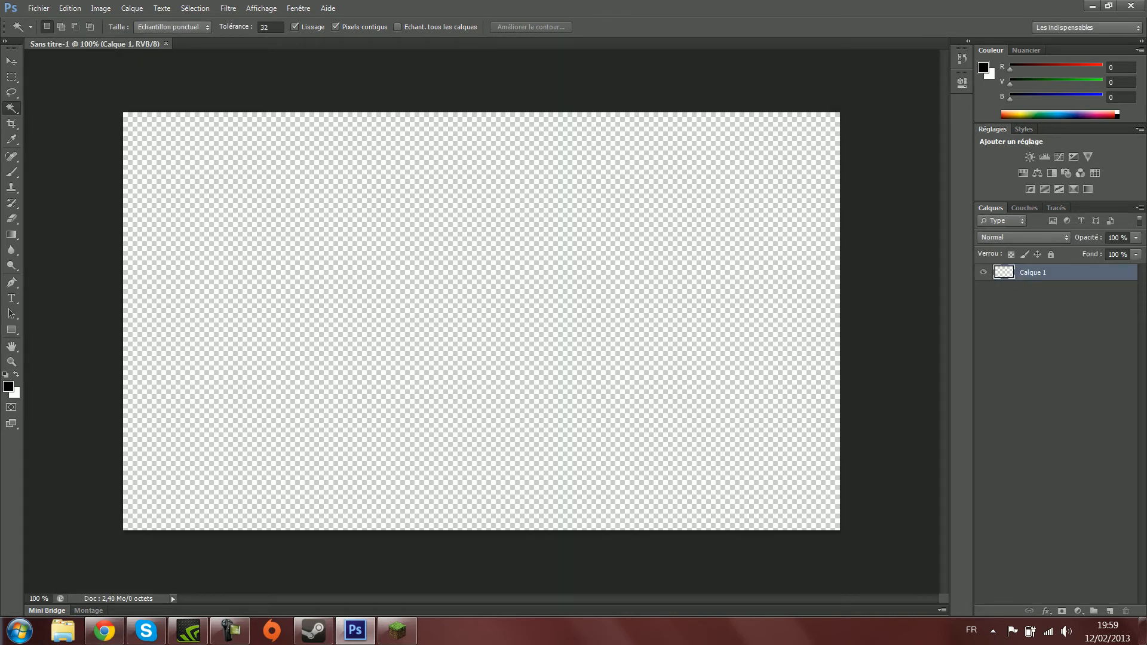
- Set the Type tool's size to 300 pt and start a text line left of the canvas centre
left_click(11, 298)
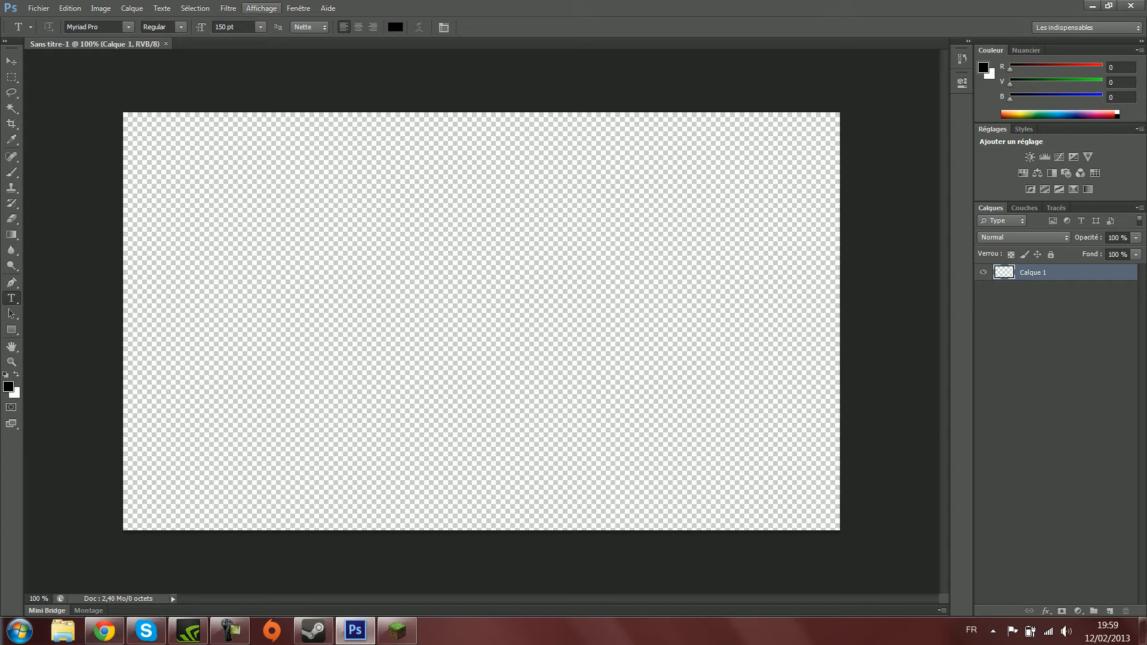
left_click(261, 27)
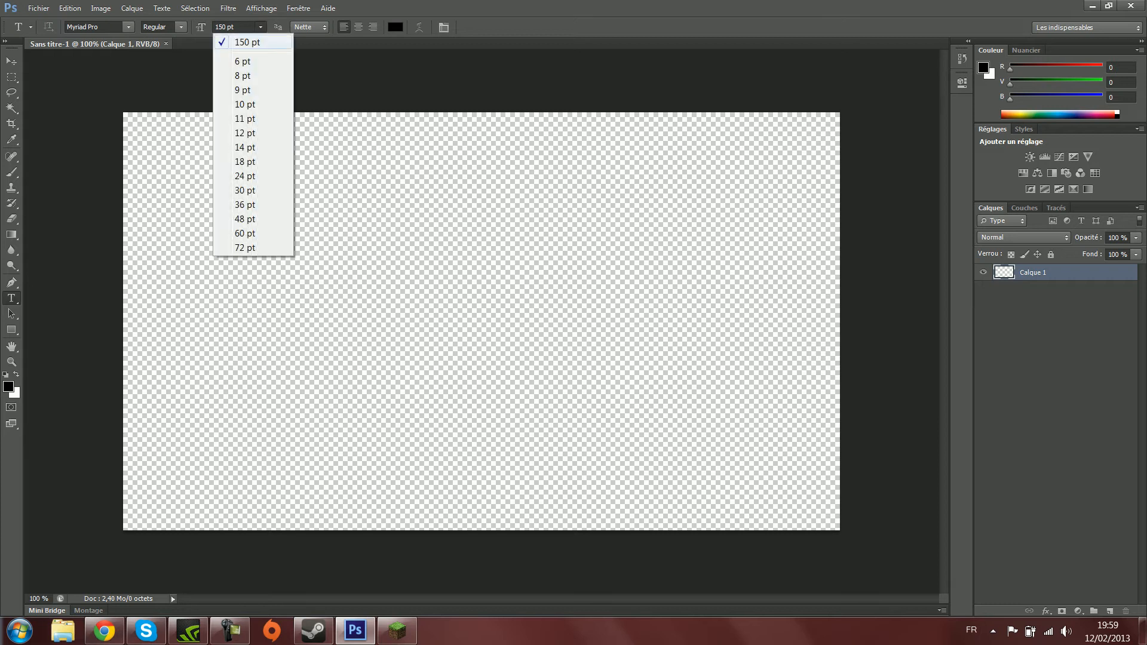
left_click(253, 42)
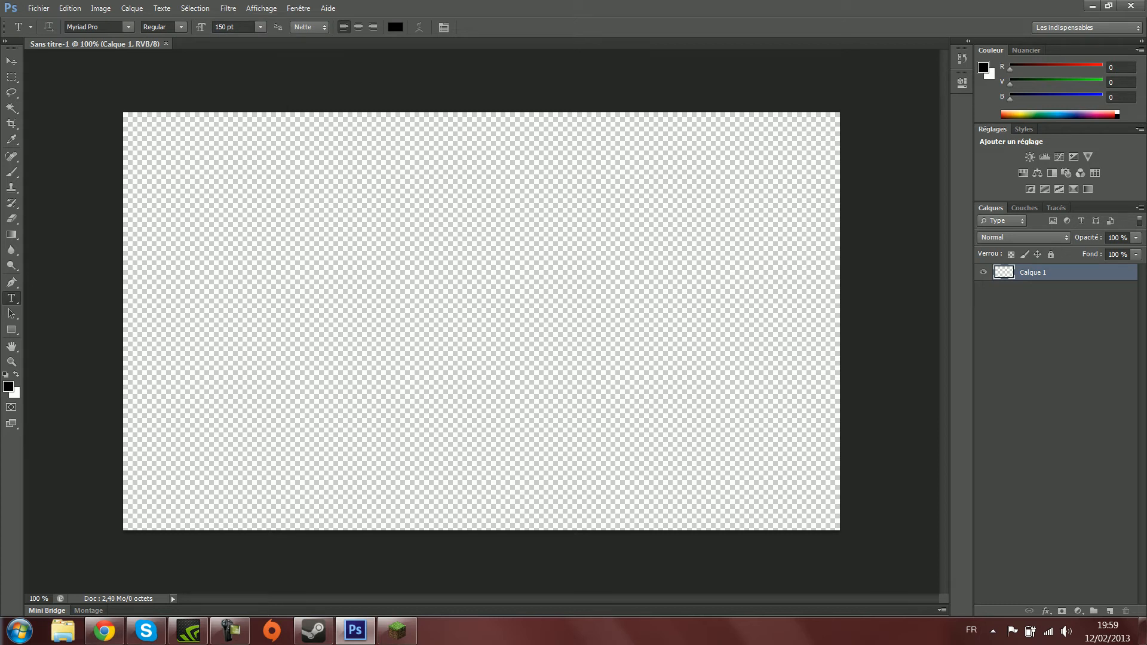
double_click(222, 27)
type("300")
left_click(331, 346)
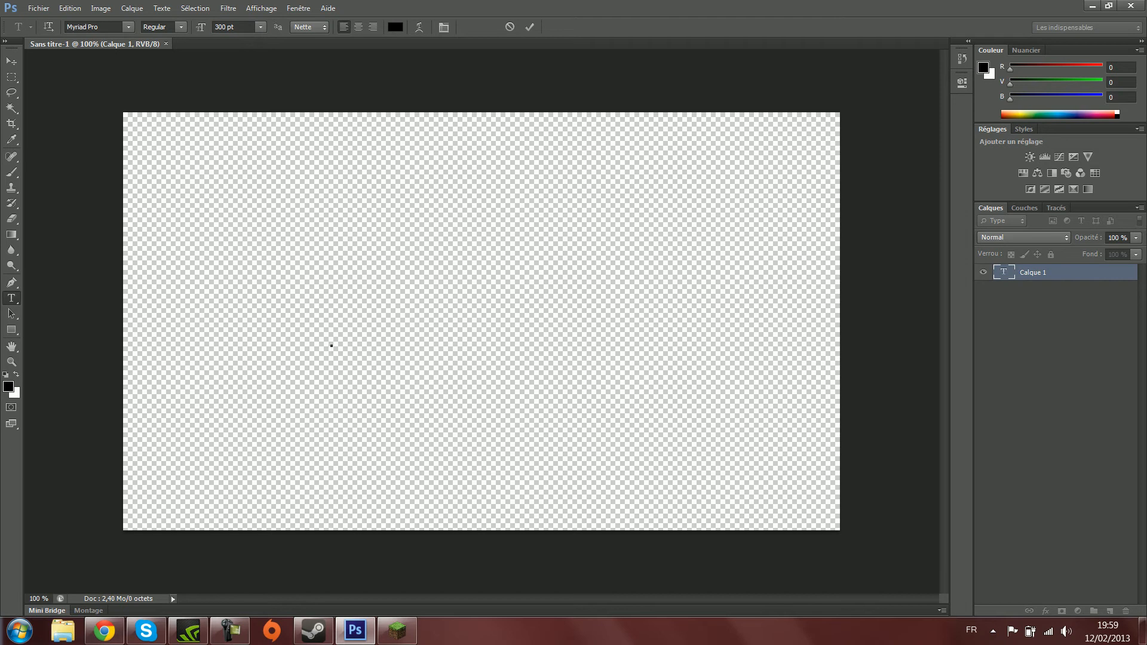
- Reduce the text size to 200 pt, then to 150 pt, and write "YOUTUBE"
double_click(222, 27)
type("200")
key("Return")
left_click_drag(227, 27, 215, 27)
type("150")
key("Return")
type("YOUTU")
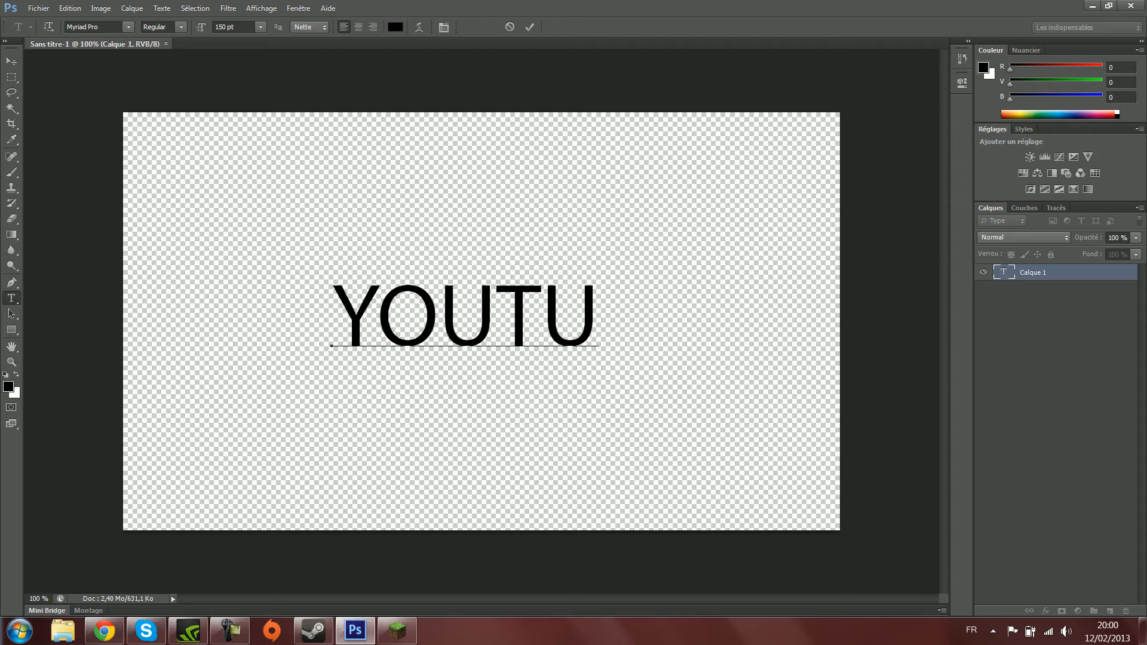
type("BE")
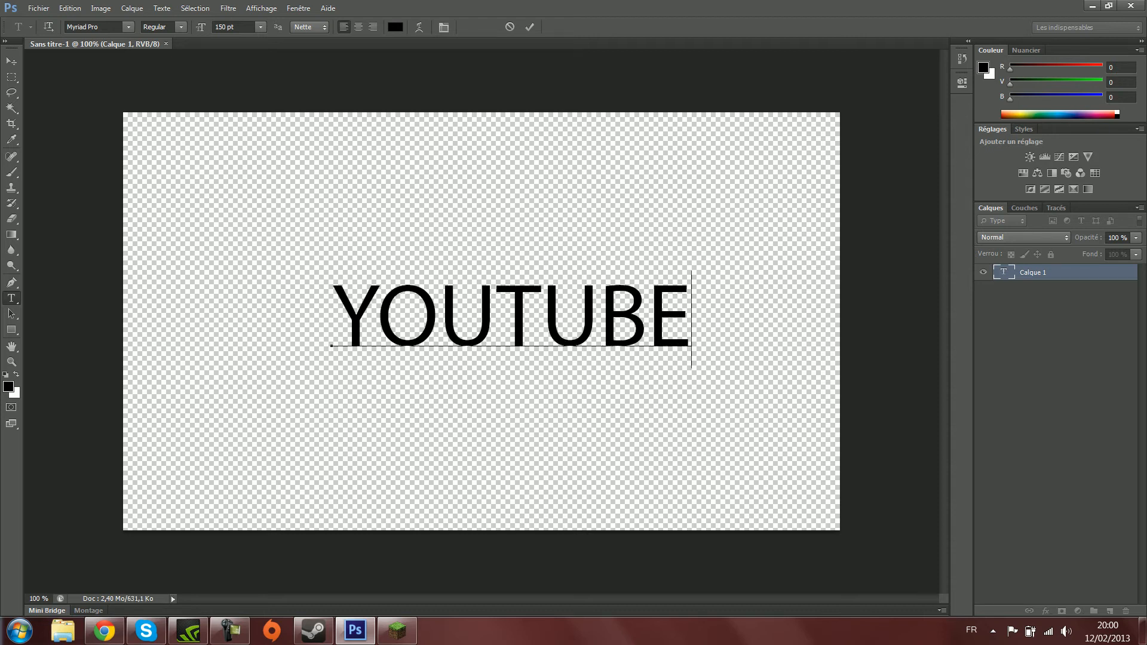
- Select the whole word YOUTUBE and try the Nasalization font on it
key("shift+Left")
key("shift+Left")
key("shift+Left")
key("shift+Left")
key("shift+Left")
key("shift+Left")
key("shift+Left")
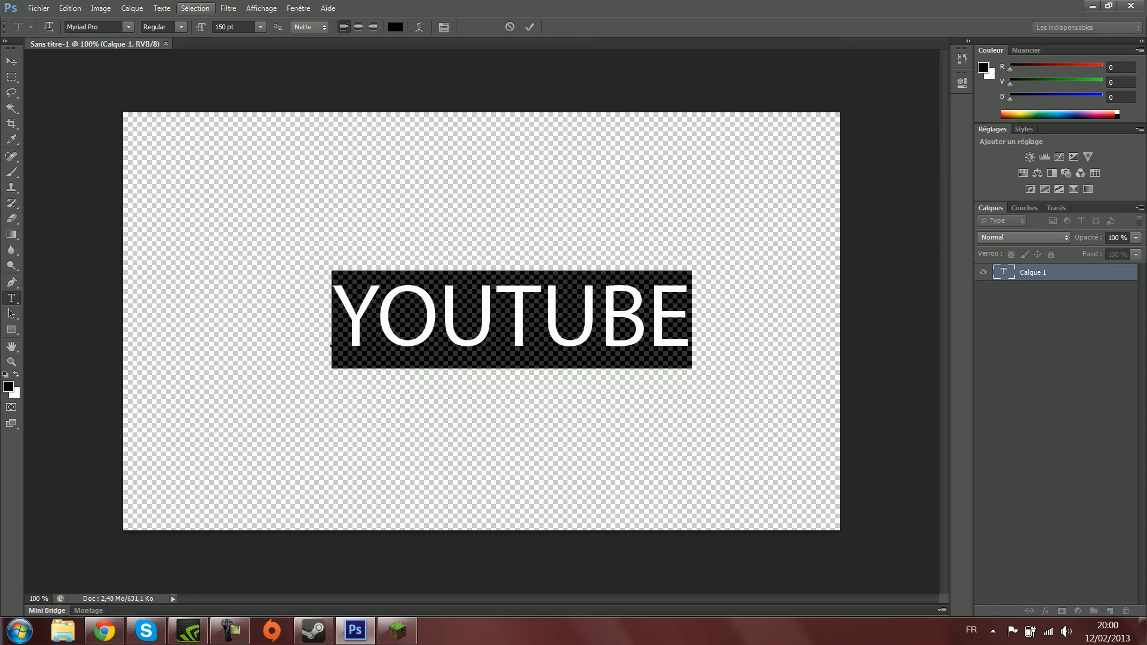
left_click(129, 27)
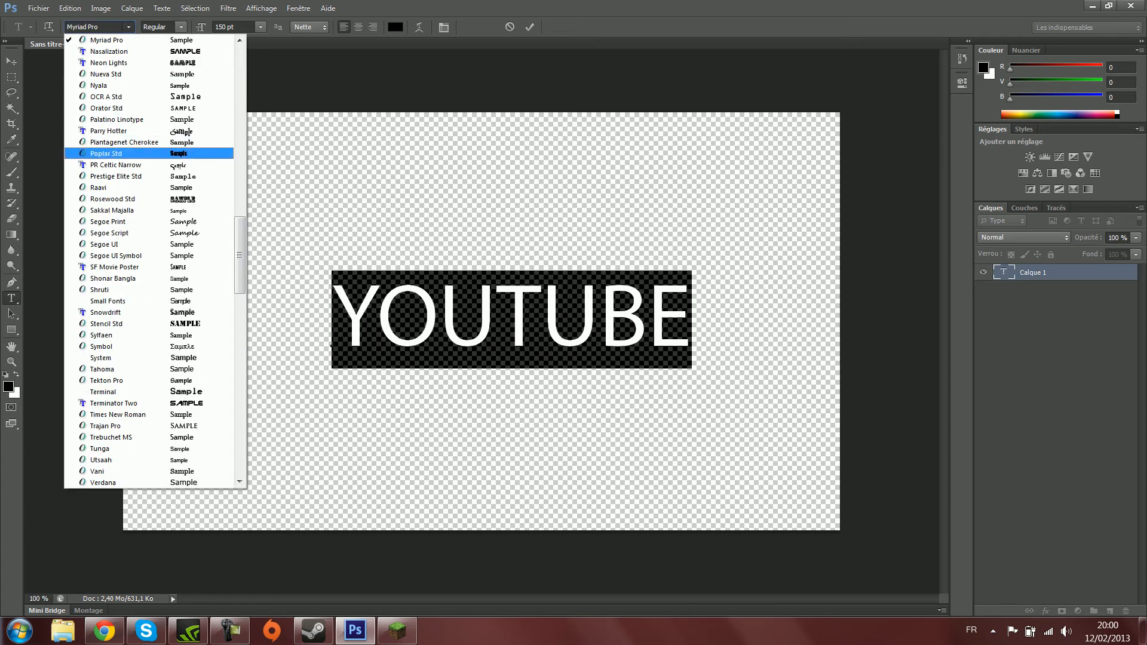
scroll(137, 161, "up", 1)
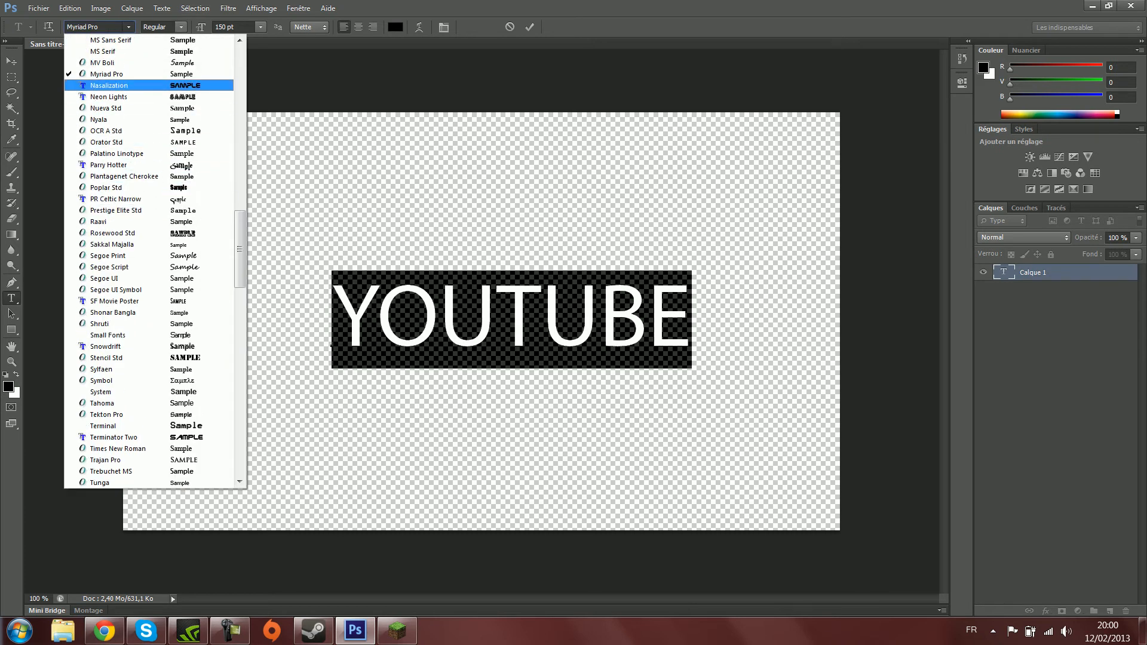
key("Return")
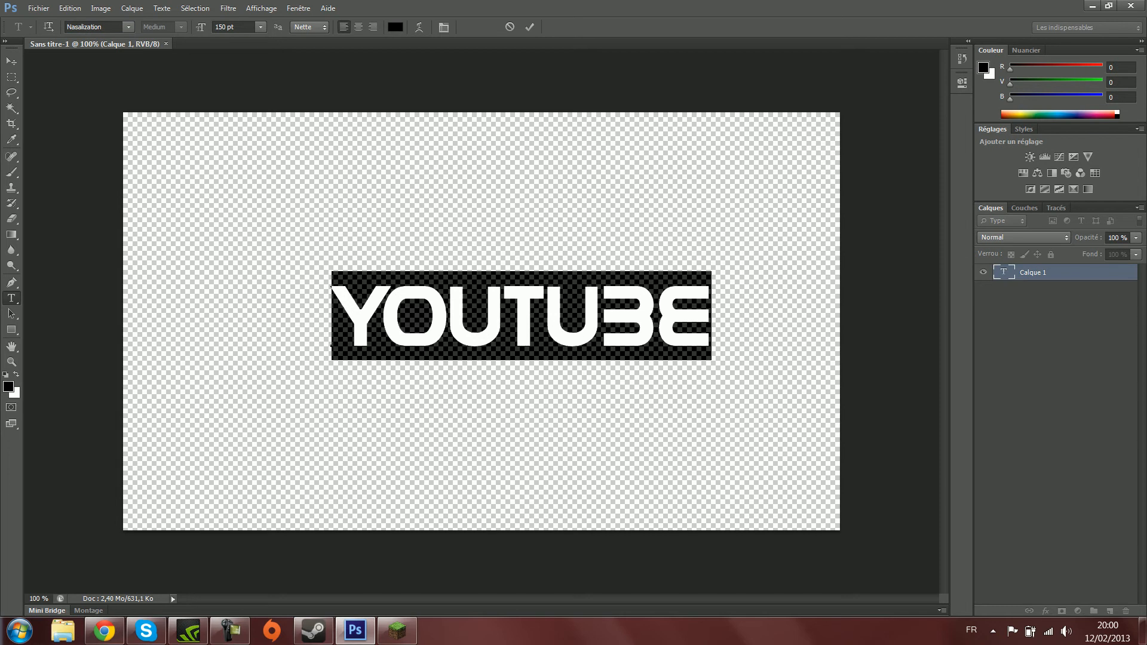
- Set the YOUTUBE text's font to Hollywood Hills and commit the text
left_click(128, 27)
scroll(137, 191, "up", 5)
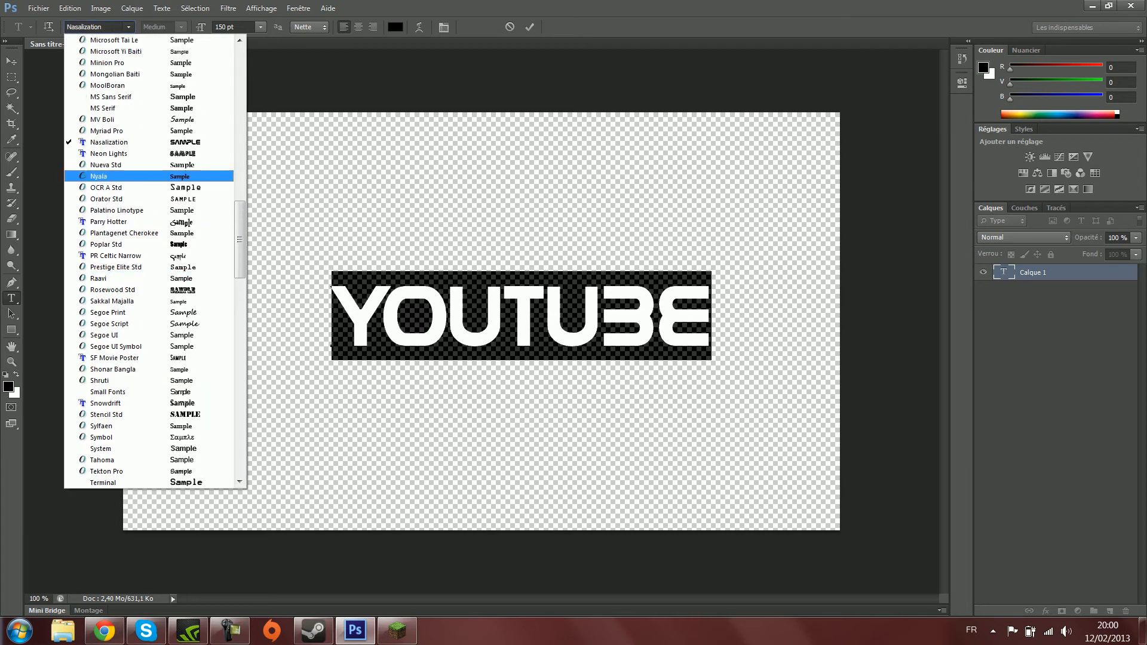
scroll(137, 263, "up", 6)
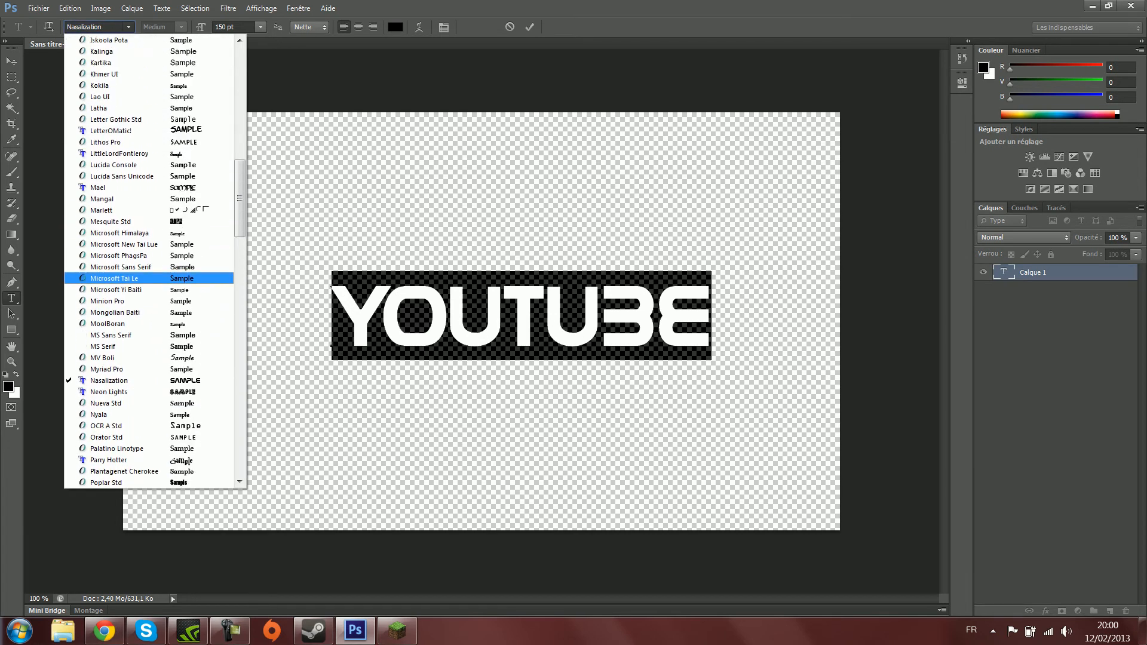
scroll(138, 179, "up", 3)
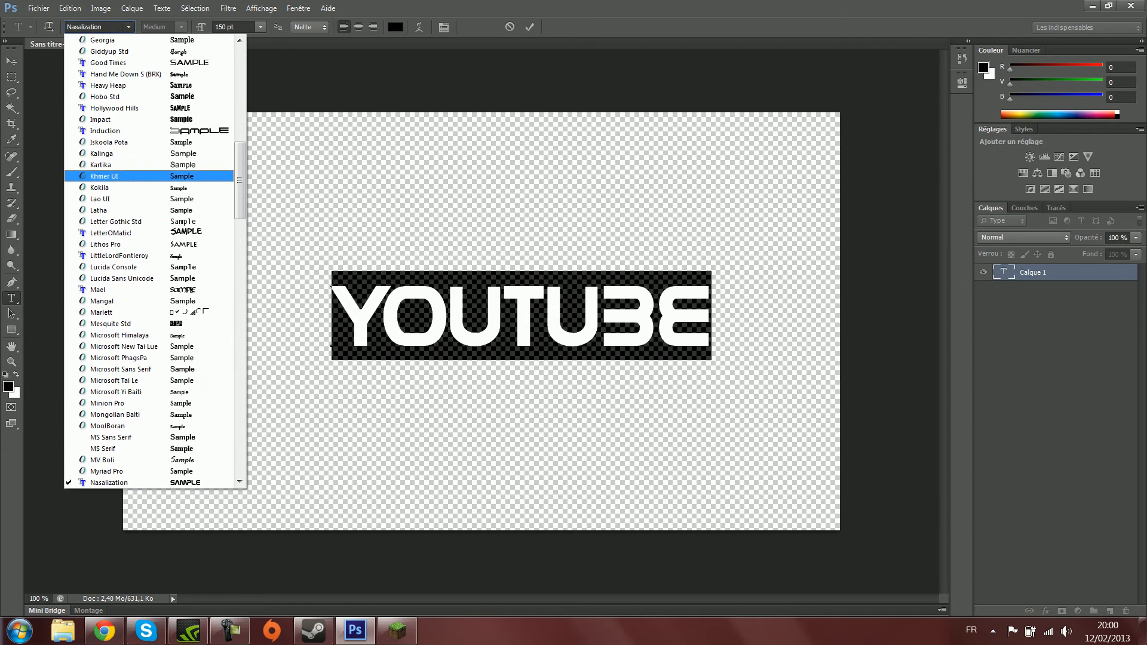
left_click(114, 108)
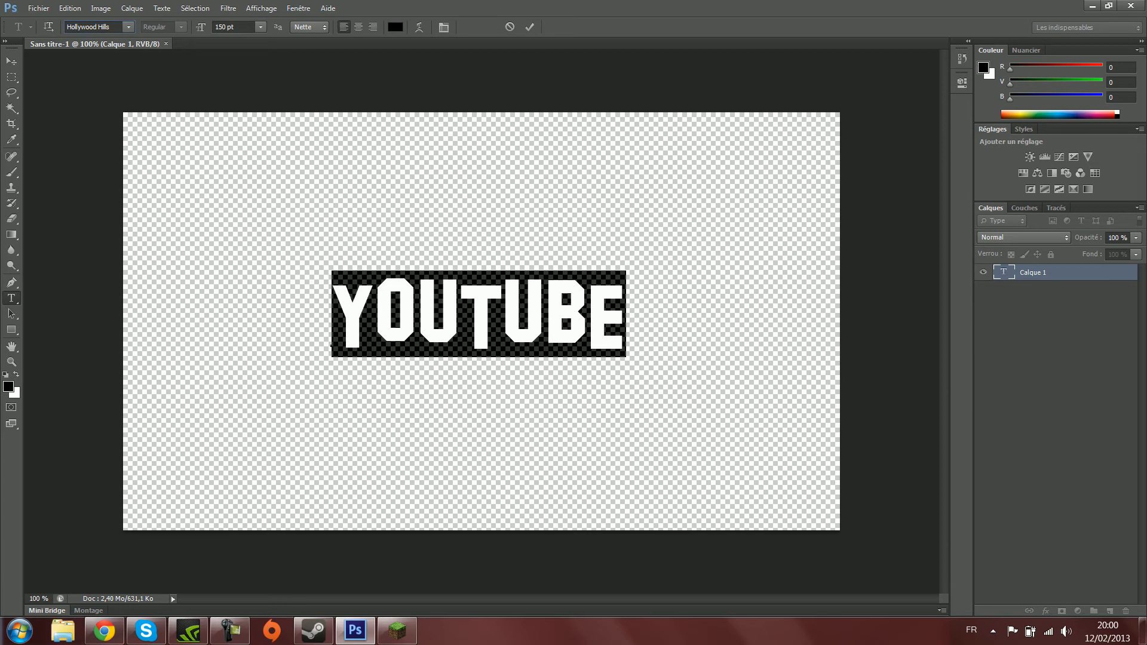
left_click(128, 27)
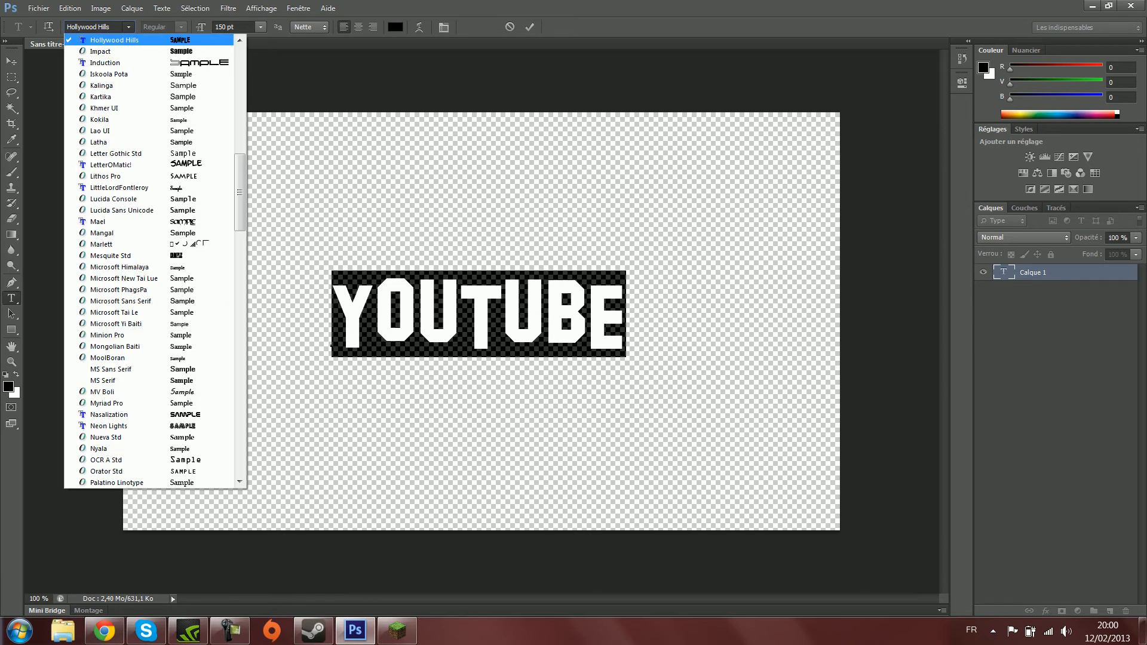
left_click(129, 27)
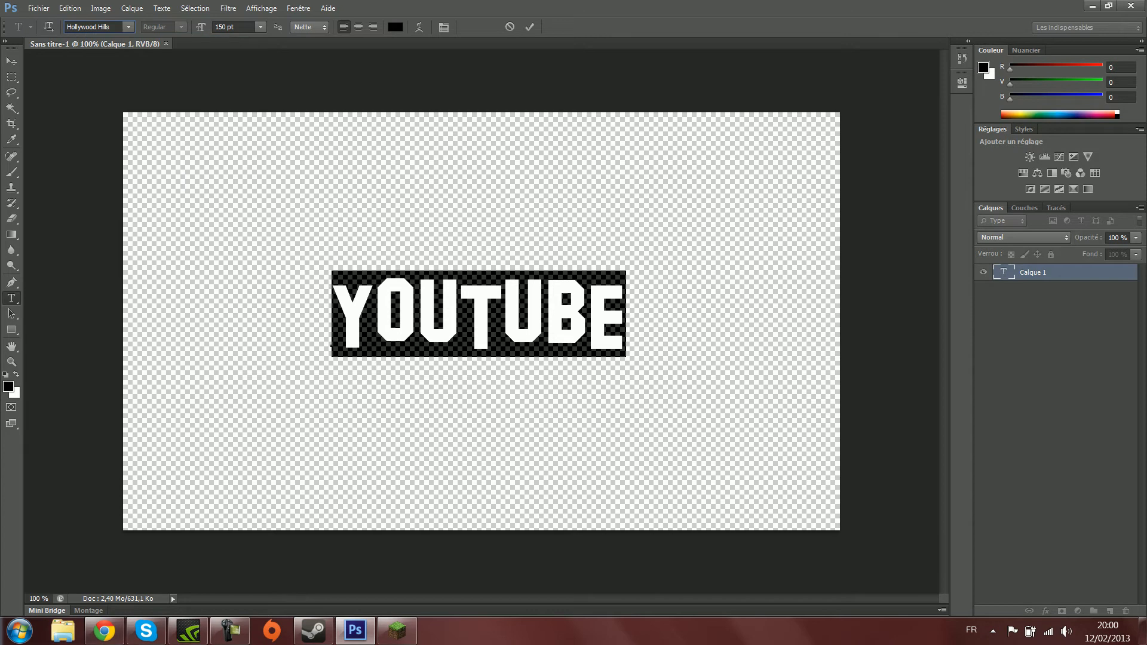
left_click_drag(626, 317, 336, 318)
left_click(625, 317)
key("ctrl+Return")
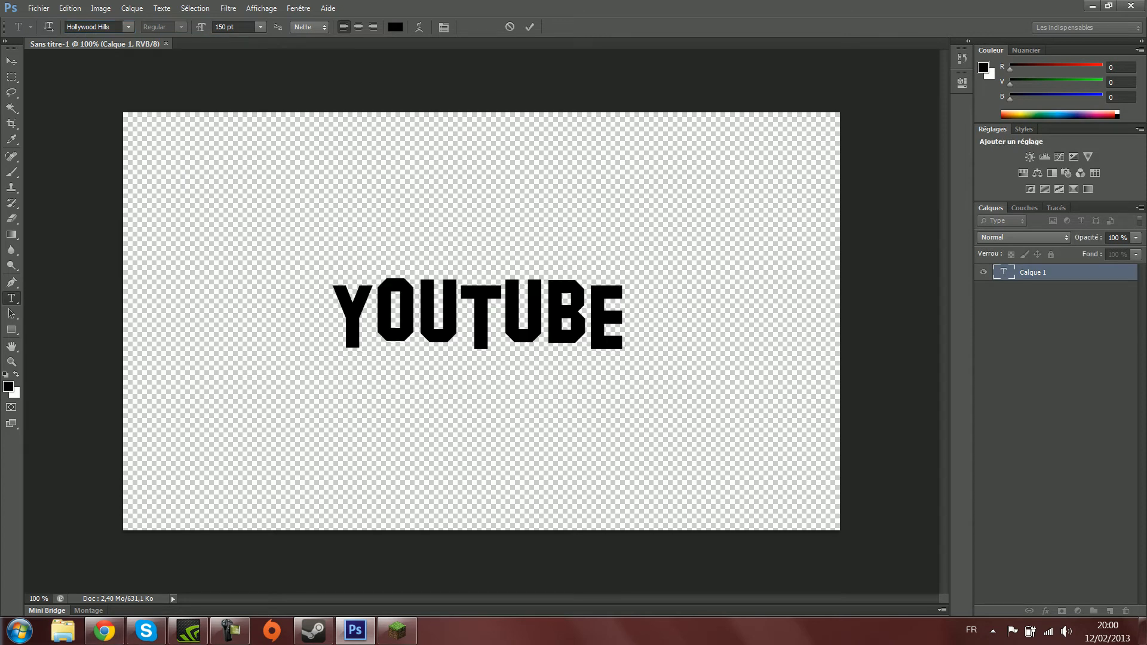
- Warp the YOUTUBE text with the Arche style, then switch to Renflement and move the dialog below the text
right_click(1028, 272)
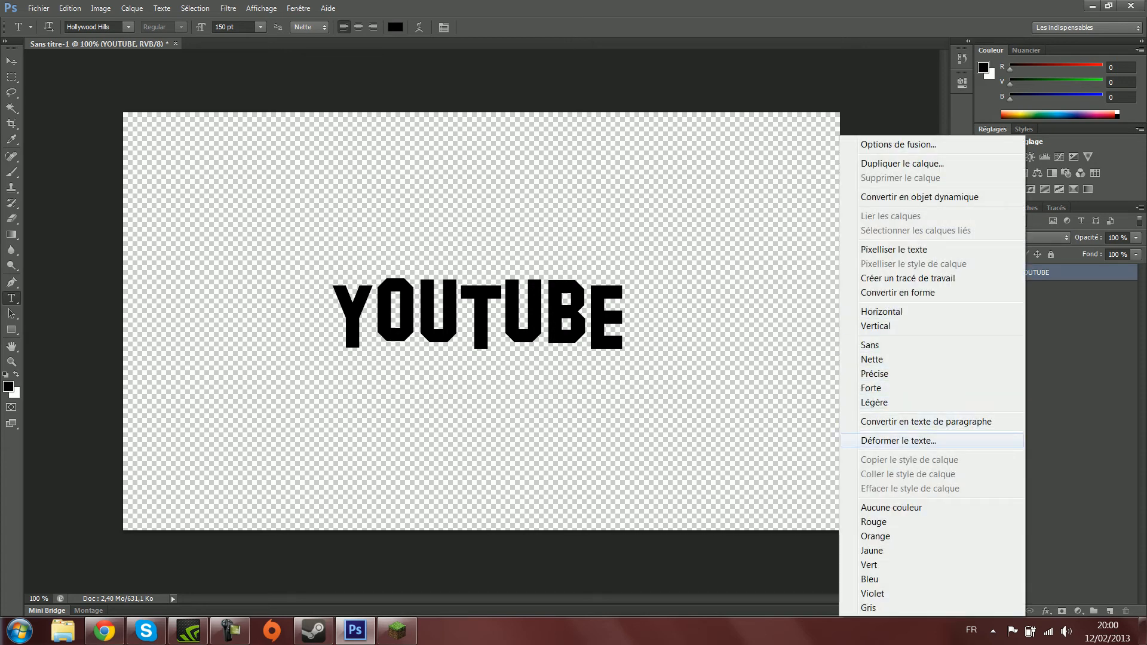
left_click(899, 440)
left_click(610, 182)
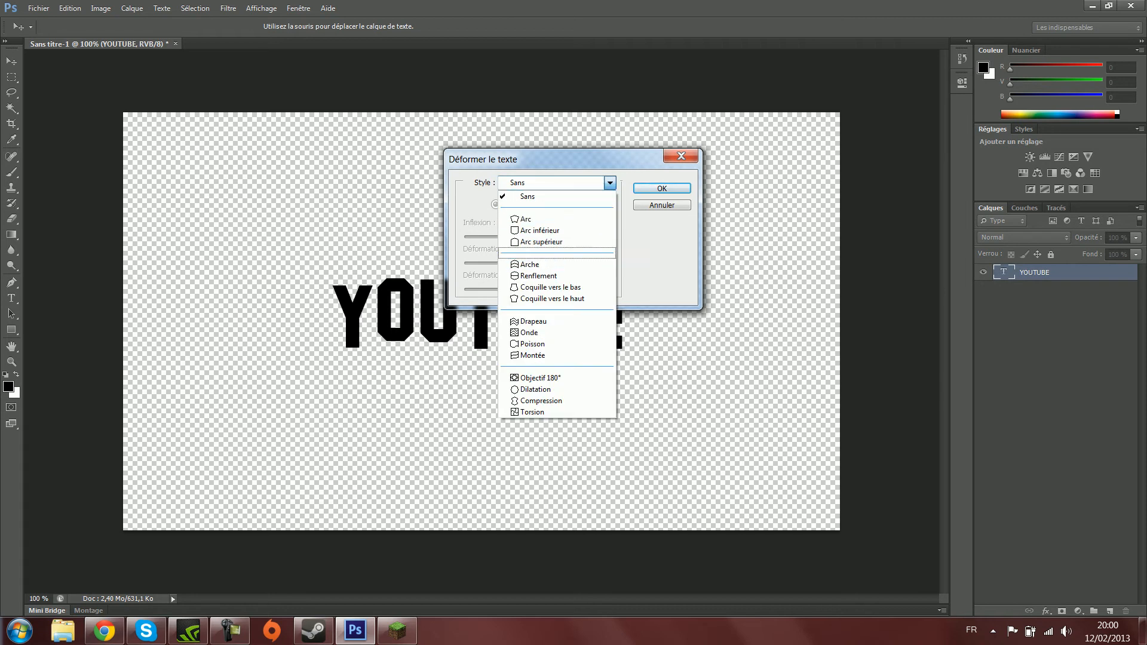
left_click(531, 265)
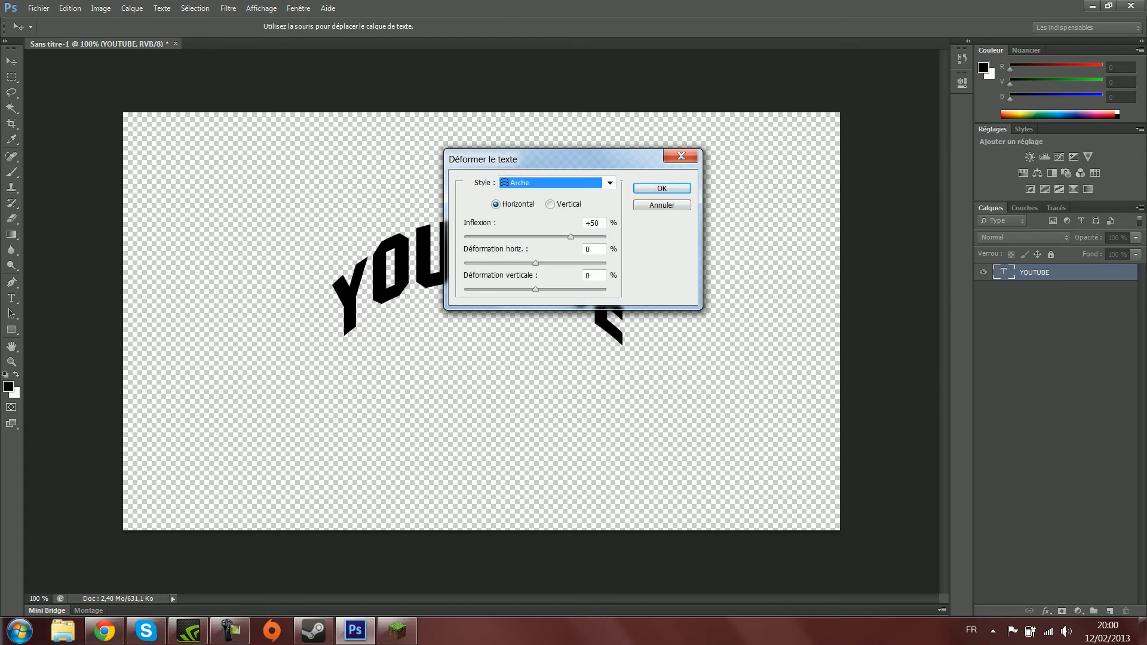
left_click_drag(508, 159, 449, 245)
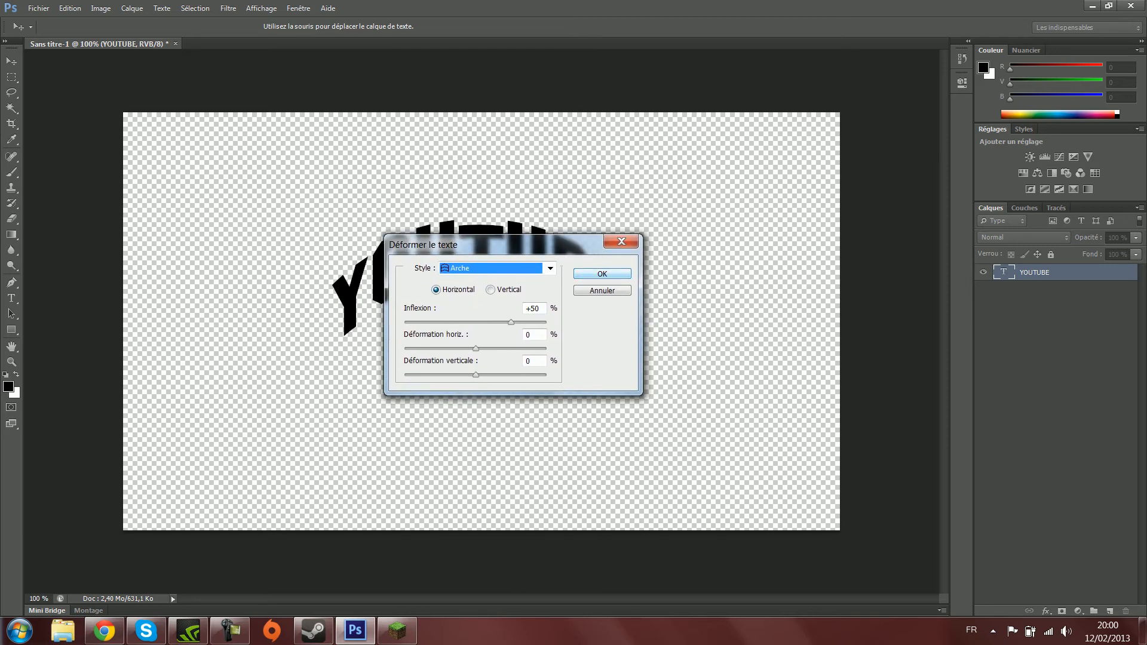
left_click(549, 268)
left_click(549, 268)
key("Down")
left_click_drag(514, 245, 434, 440)
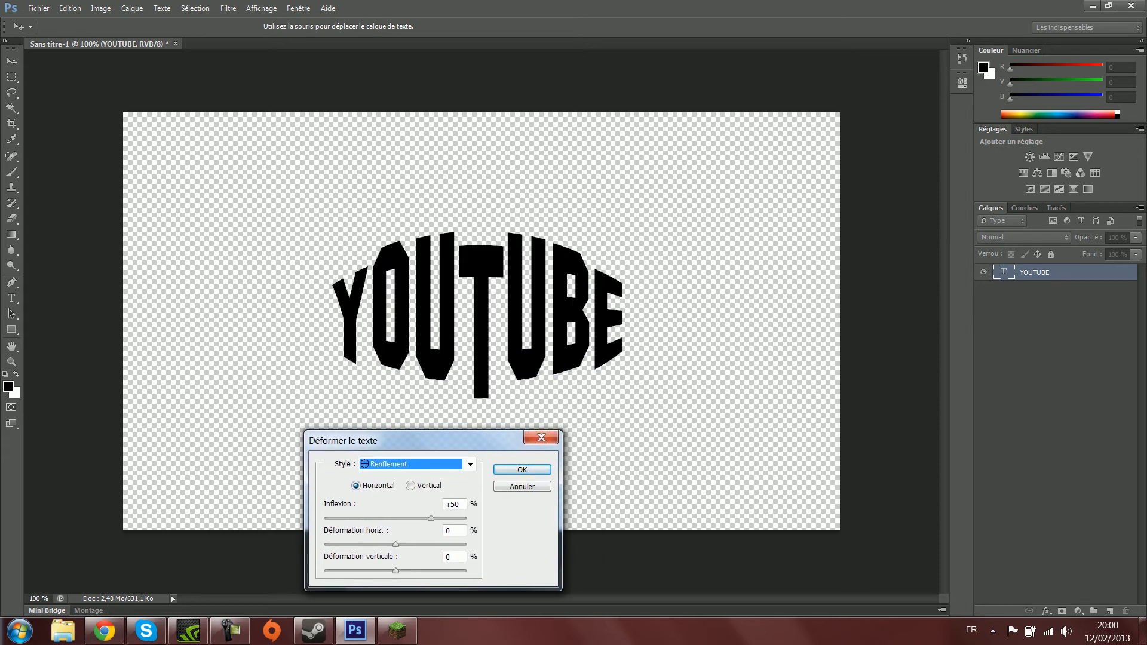
- Preview other warp styles such as Coquille vers le haut and Montée, then apply Renflement with +50 % bend
key("Down")
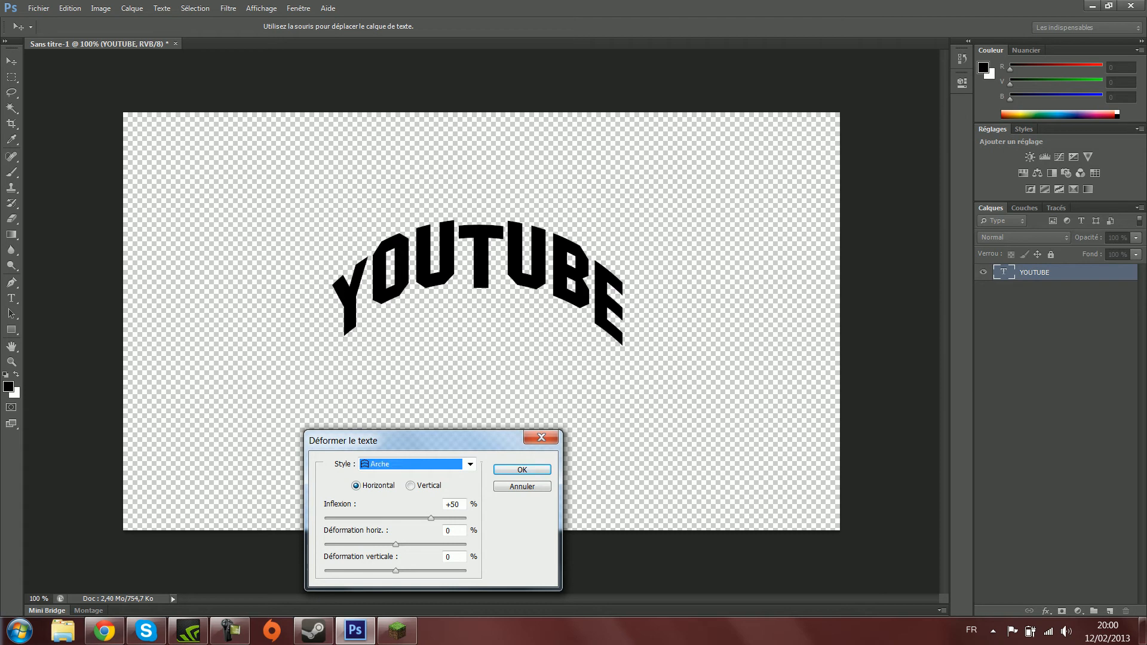
key("Down")
key("Down")
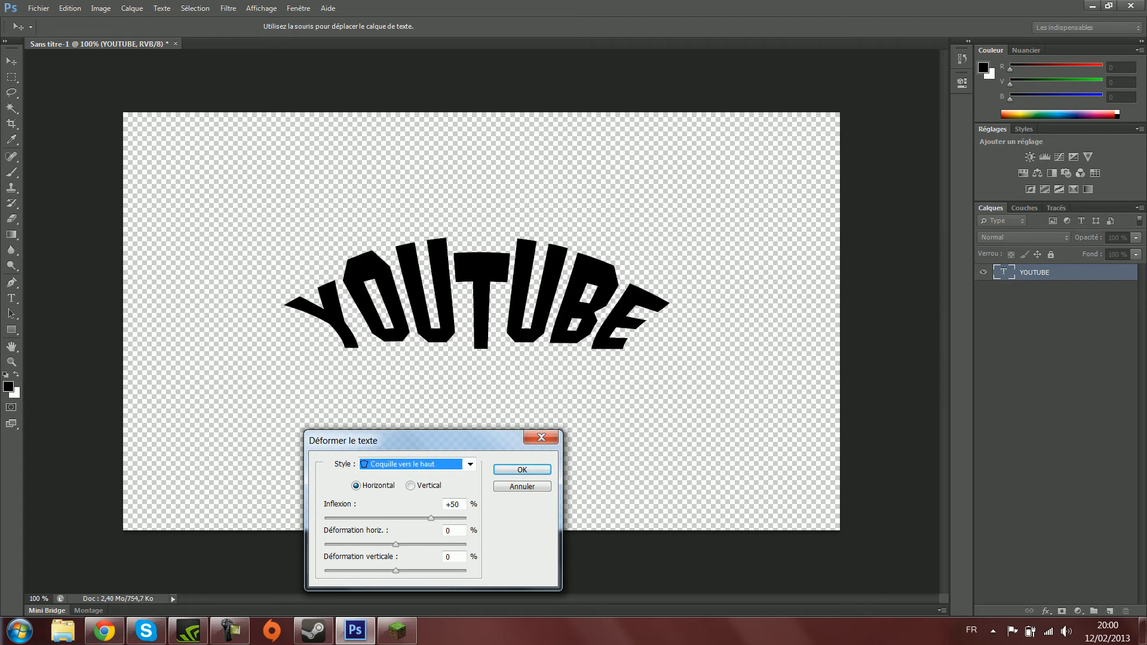
key("Down")
key("Down")
key("Down")
key("Down")
key("Down")
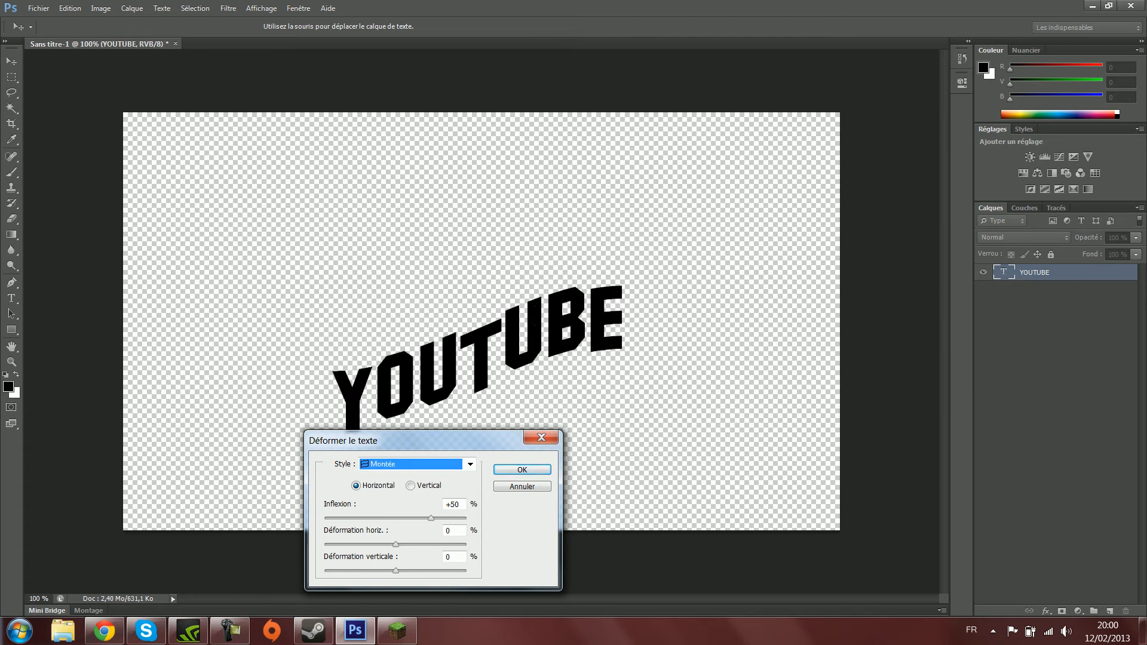
key("Up")
key("Up")
key("Up")
key("Up")
key("Up")
key("Up")
key("Up")
key("Up")
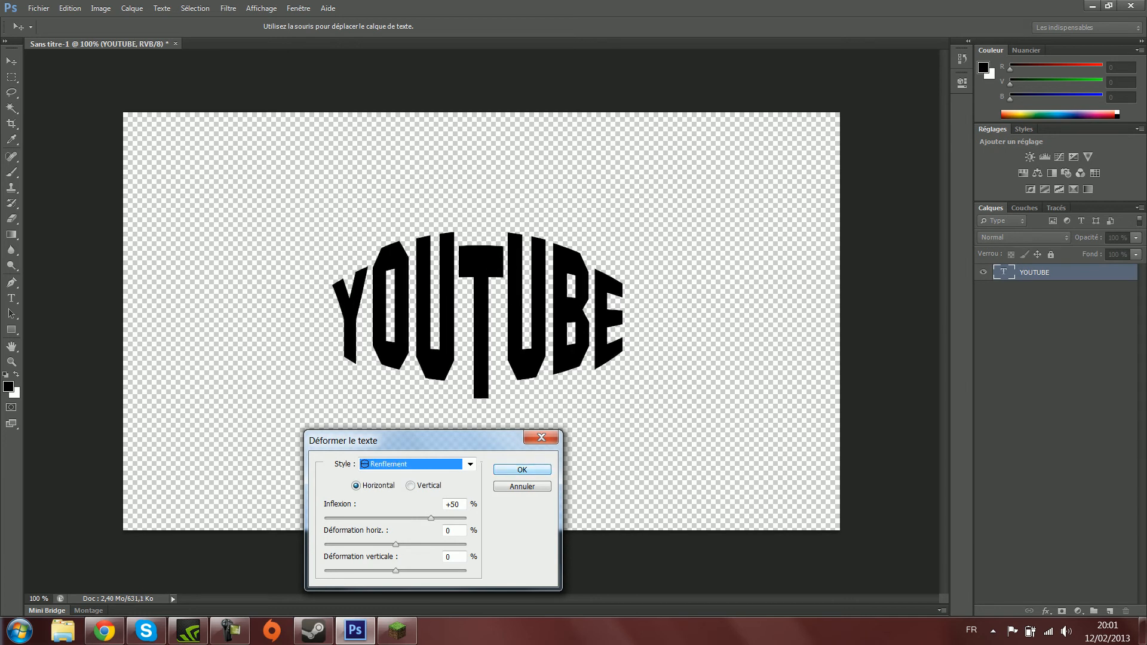
key("Return")
- Replace the warped word YOUTUBE with "SUPER"
left_click(626, 322)
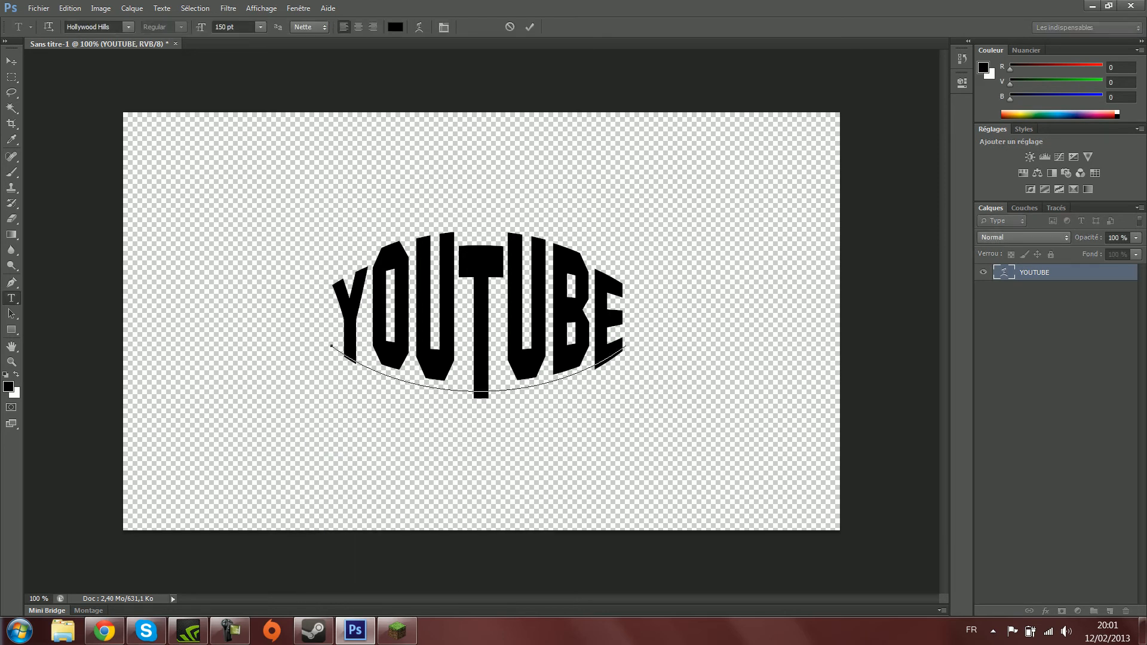
left_click_drag(627, 323, 332, 345)
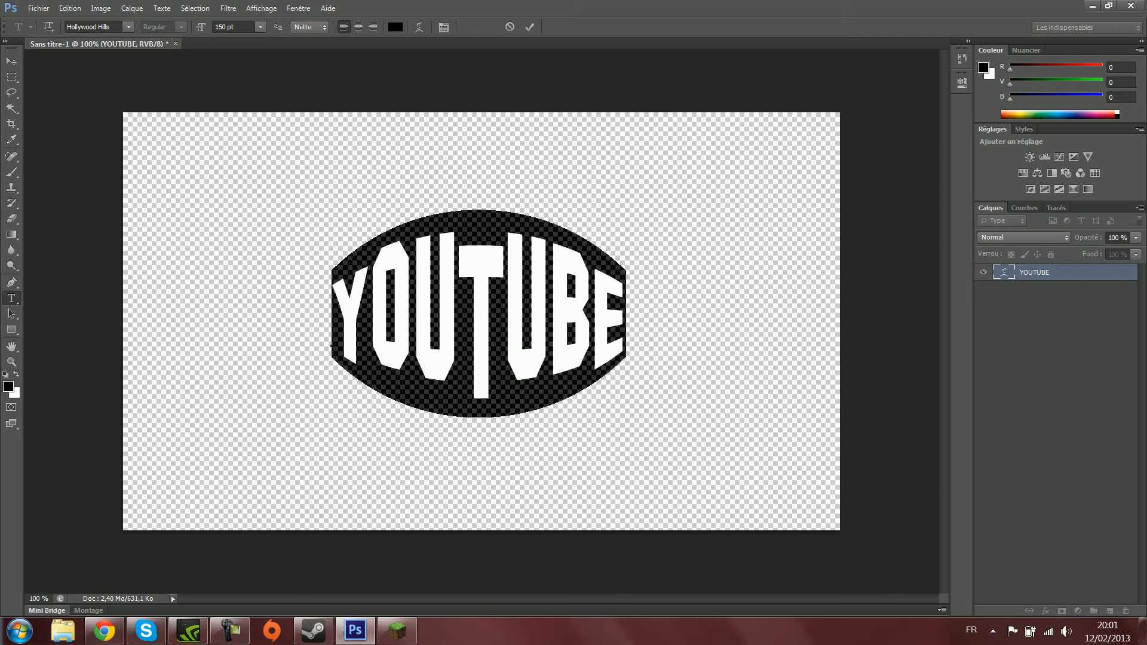
type("S")
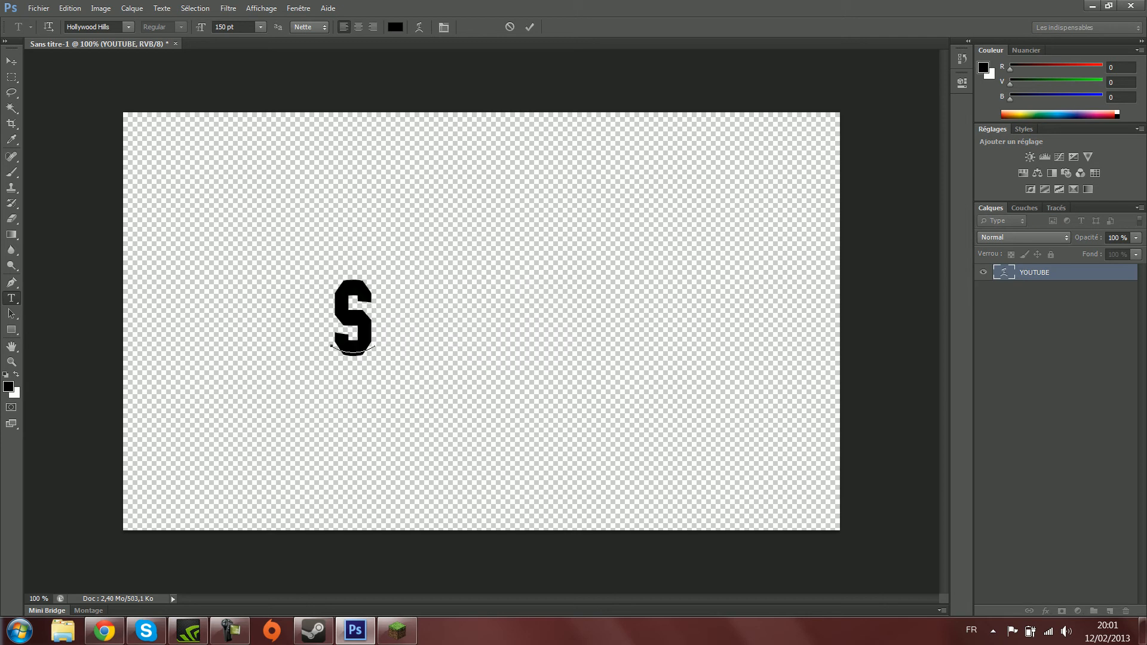
type("UPER")
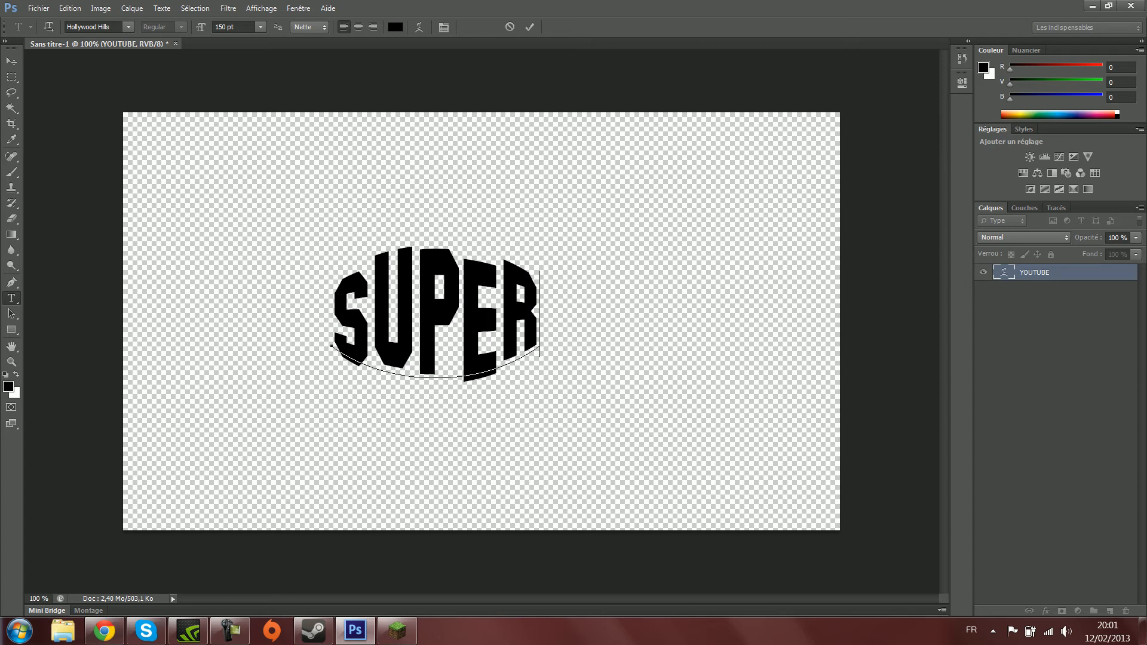
type("MAN")
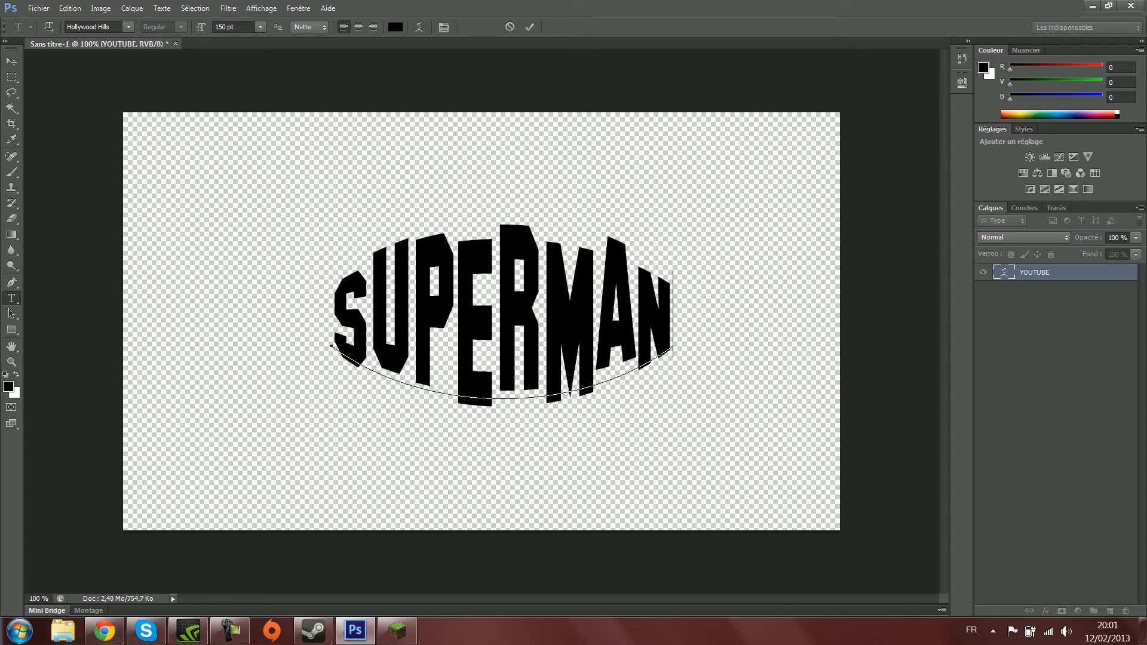
- Complete the warped text to read "SUPERMAN", replace its first letter with a capital "S", and commit the text
key("ctrl+Return")
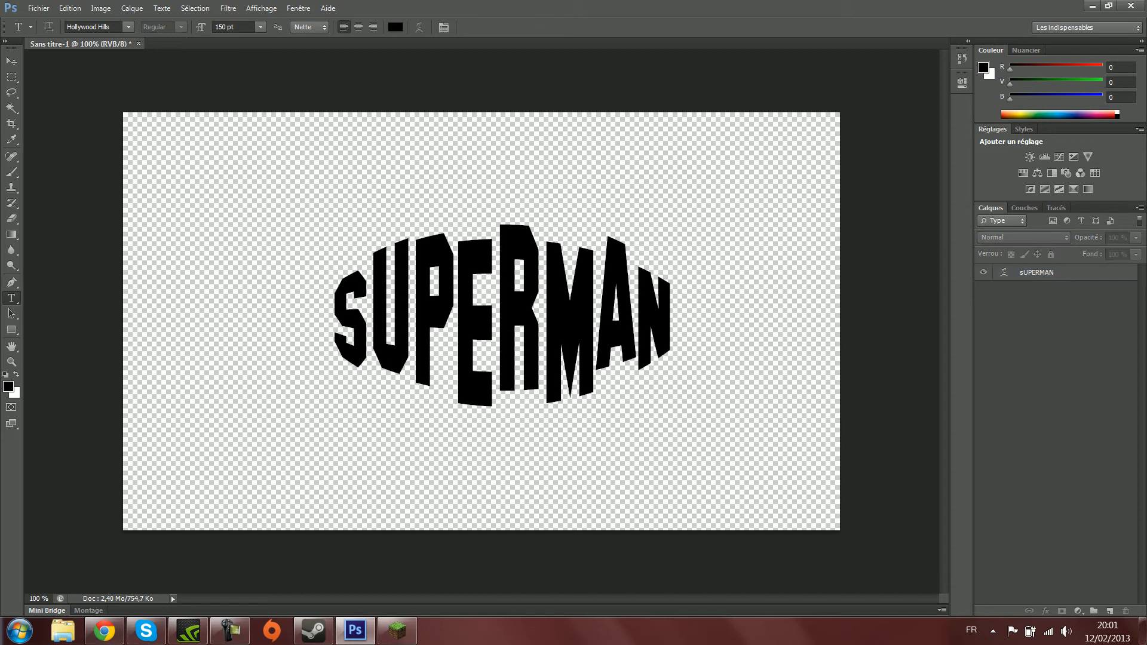
left_click(370, 316)
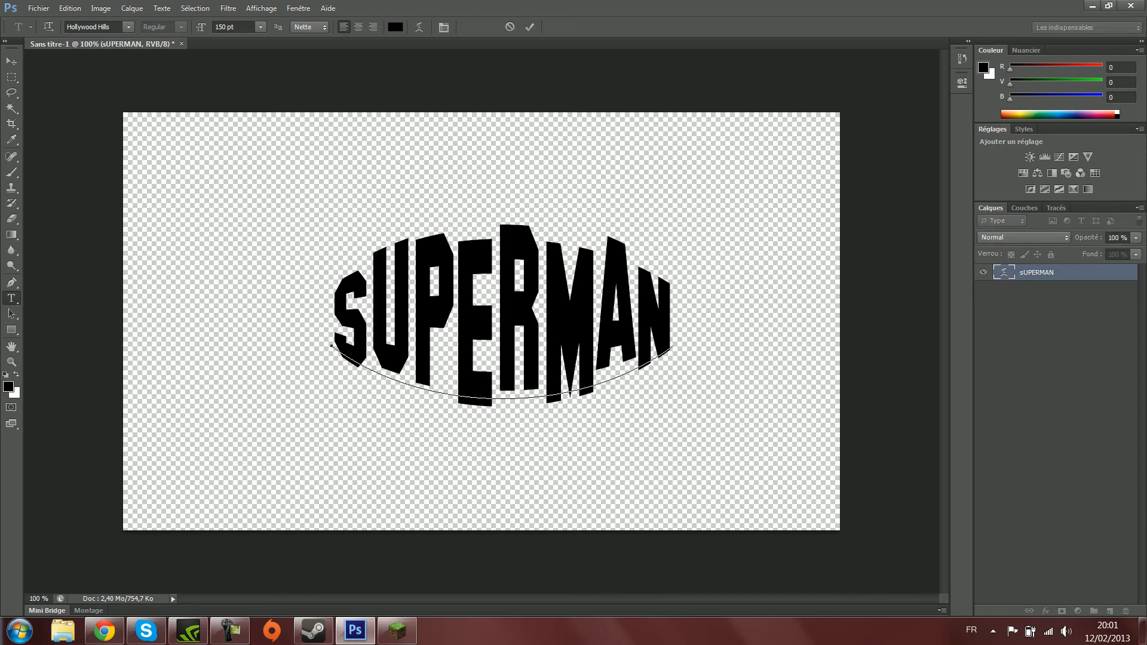
key("BackSpace")
type("S")
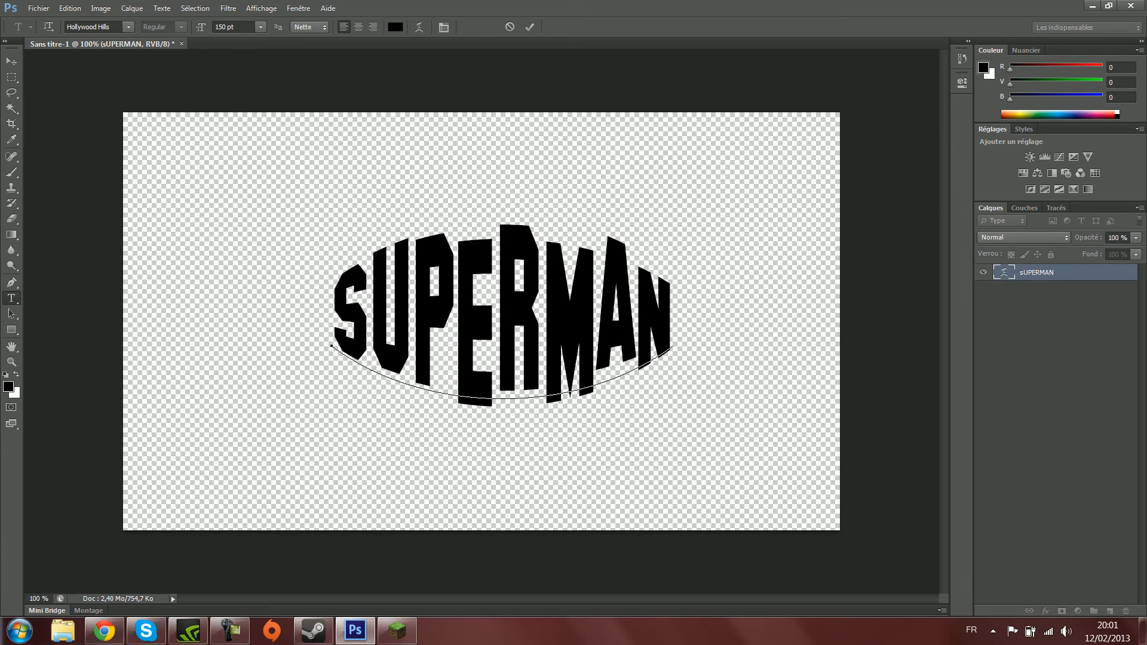
key("ctrl+Return")
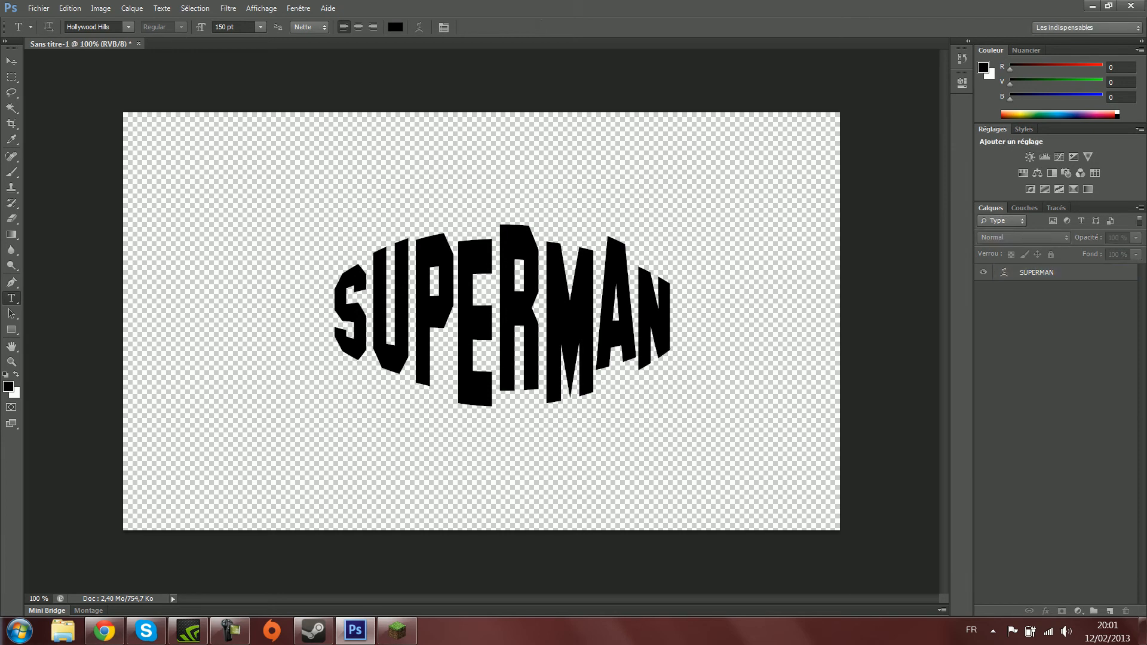
- Switch to Chrome and search Google Images for "SUPERMAN"
left_click(104, 630)
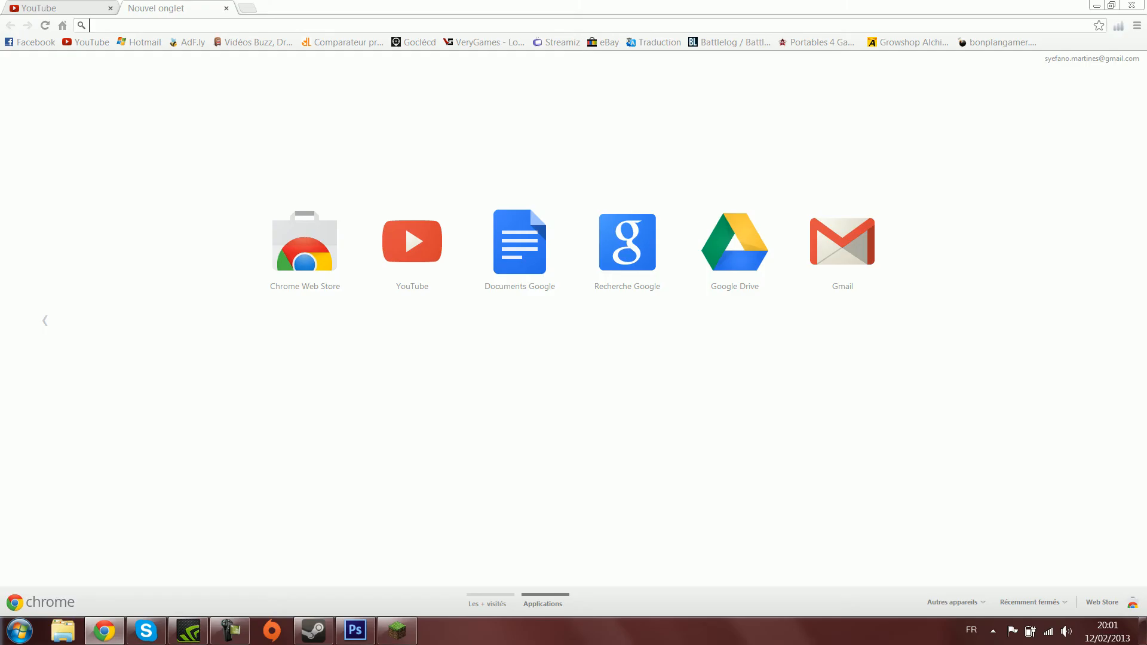
type("SU")
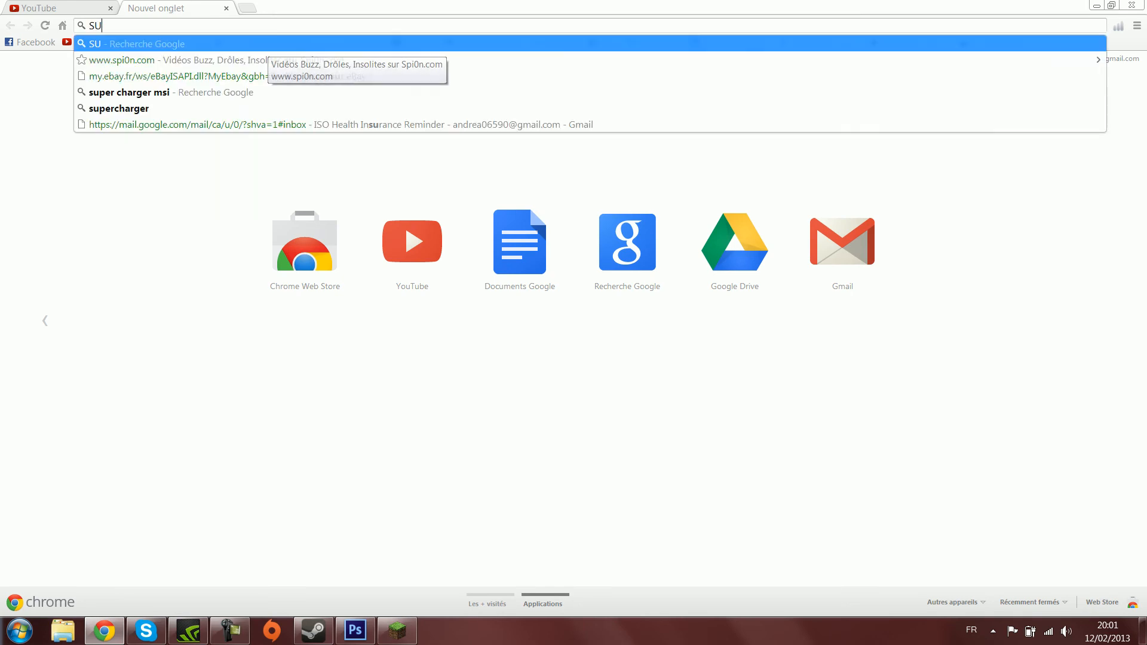
type("PER")
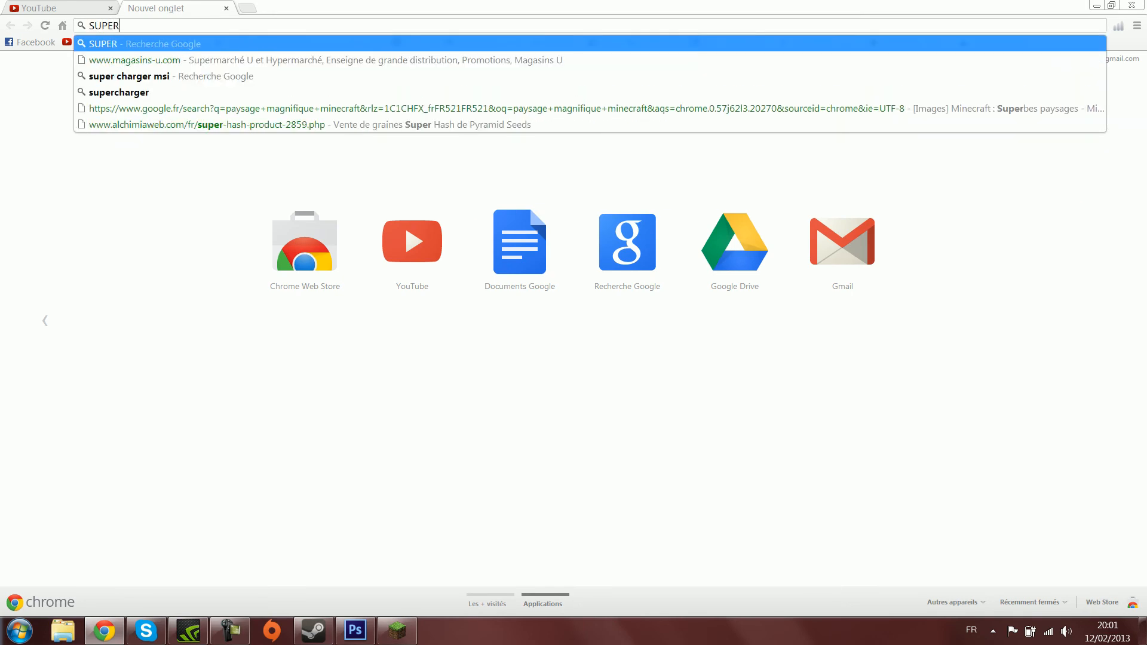
type("MANµ")
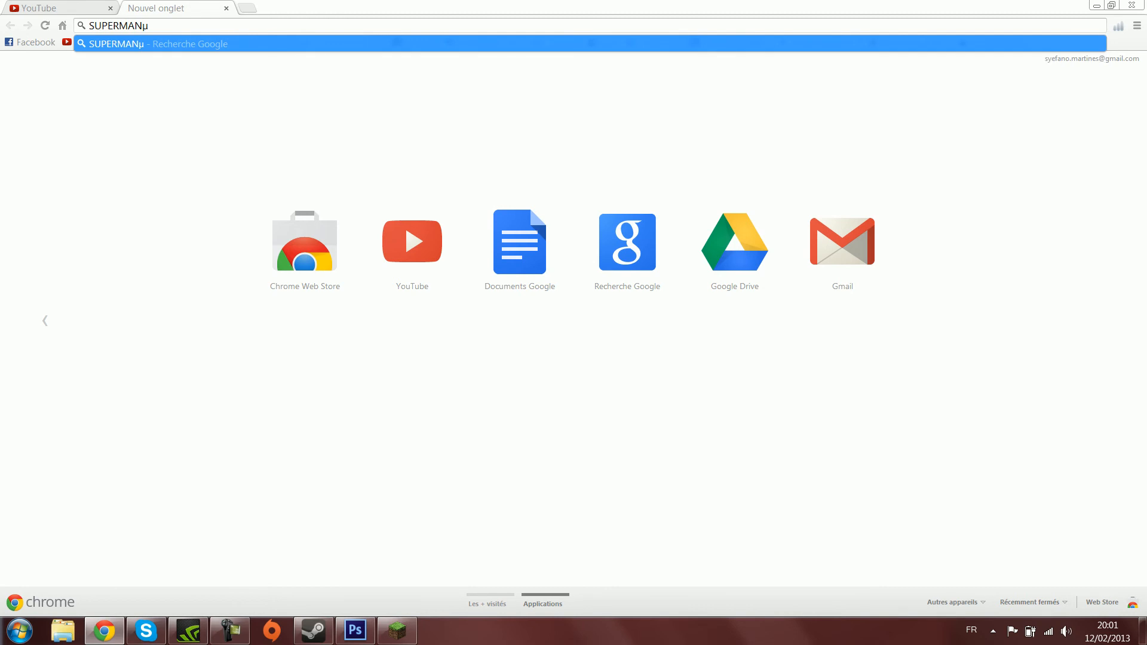
key("BackSpace")
key("Return")
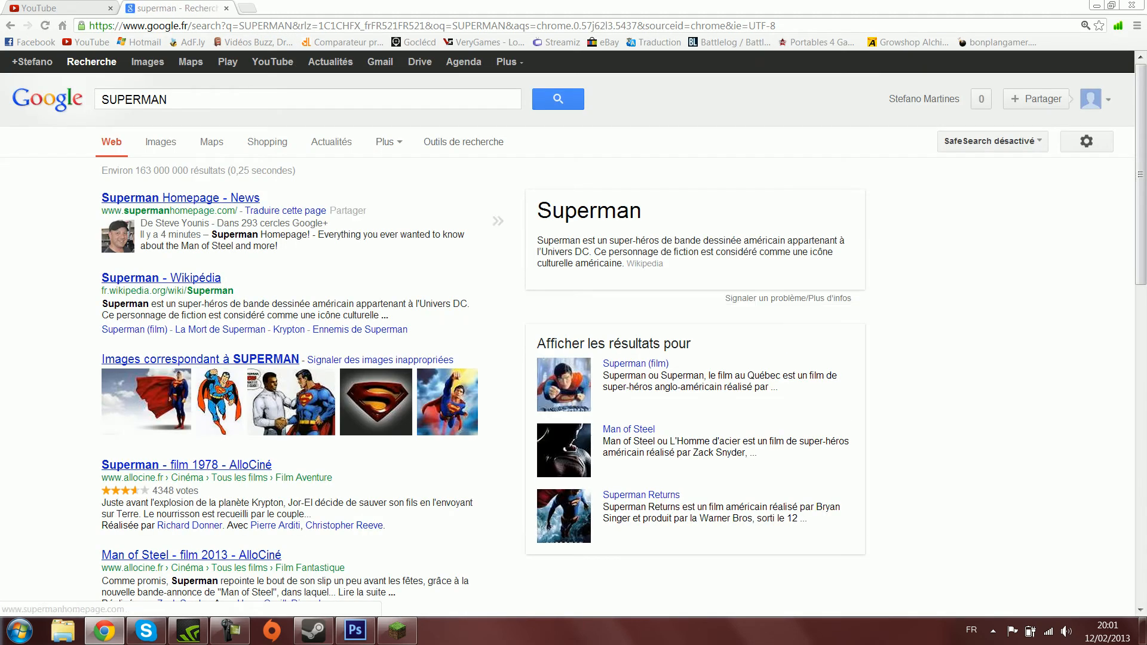
left_click(148, 61)
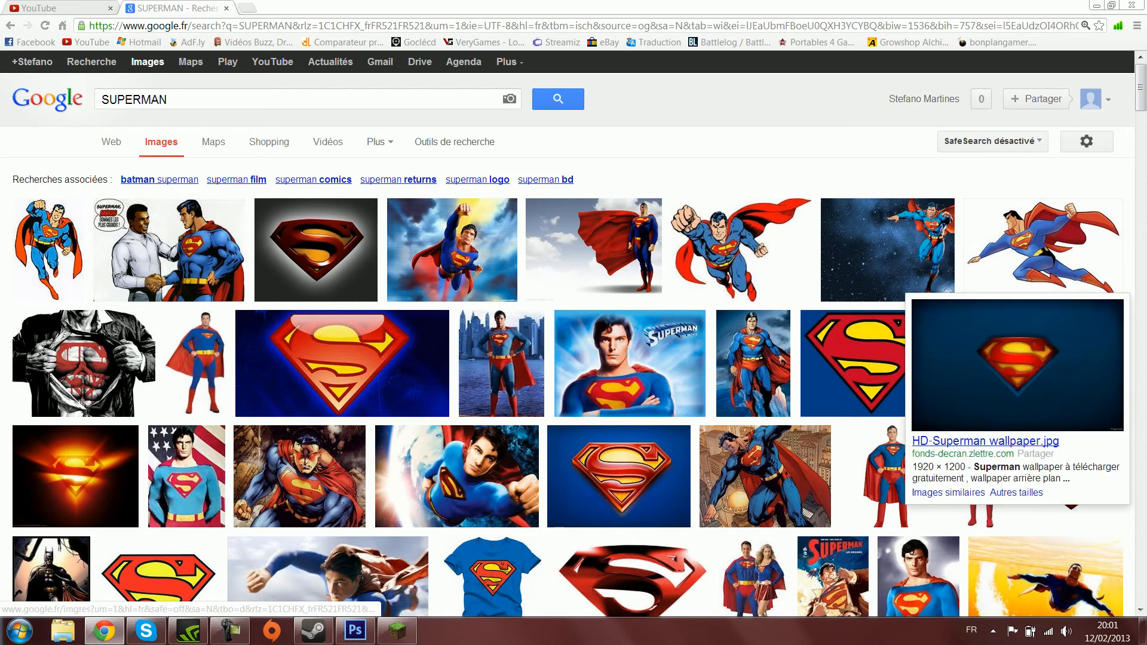
- Browse the Superman image results, then refine the image search to "superman wallpaper"
mouse_move(872, 364)
scroll(871, 363, "down", 4)
scroll(872, 363, "down", 1)
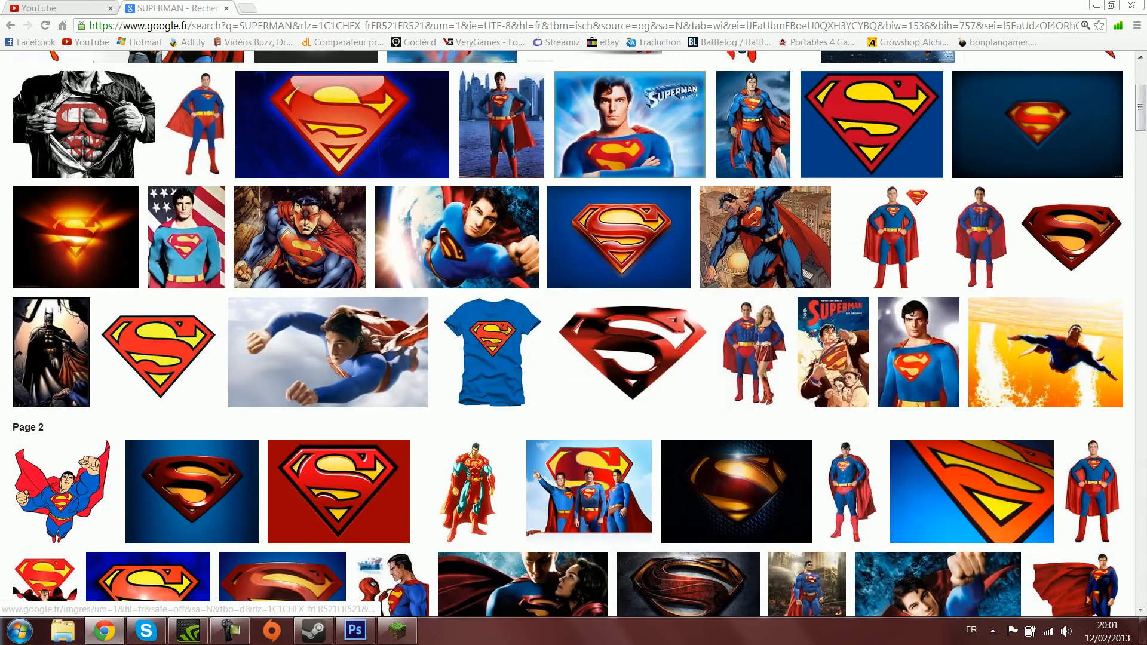
scroll(622, 239, "down", 1)
scroll(179, 251, "up", 5)
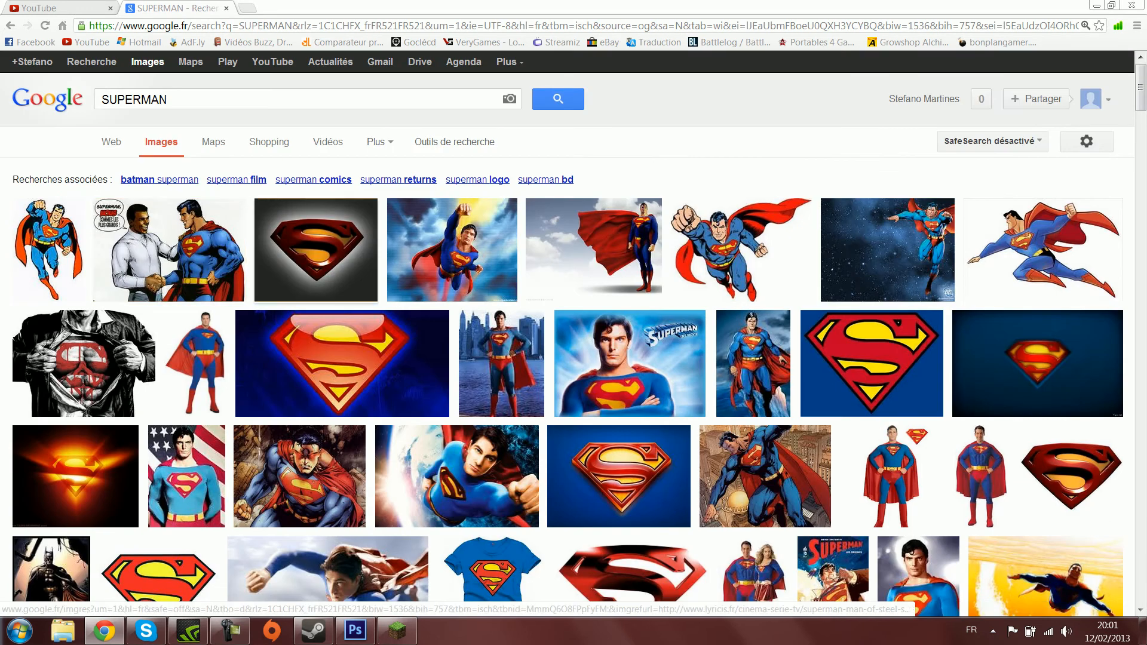
left_click(287, 99)
type("wallp")
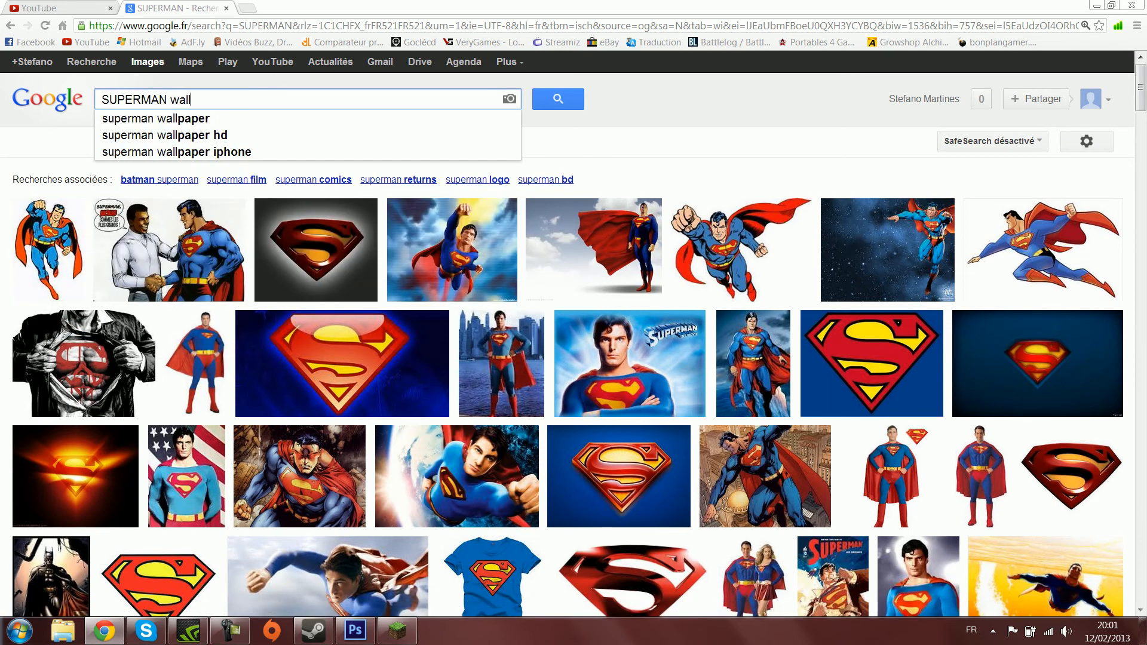
key("Down")
key("Return")
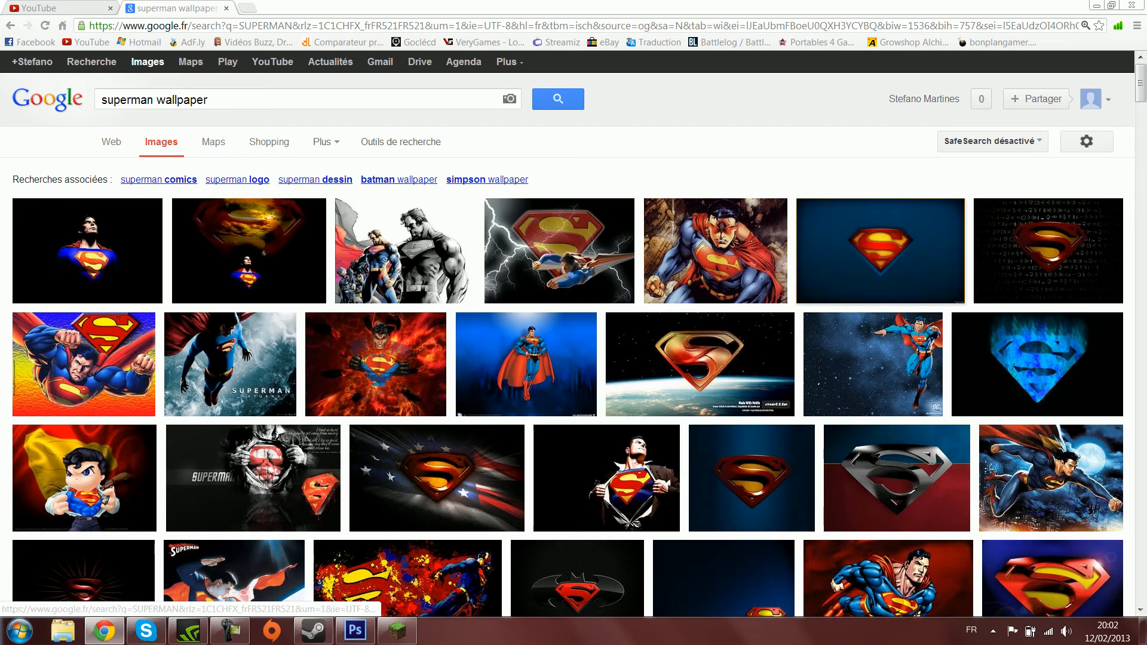
- Open the 1920 × 1200 blue Superman logo wallpaper and save it as HD-Superman wallpaper.jpg in the Images library
mouse_move(881, 251)
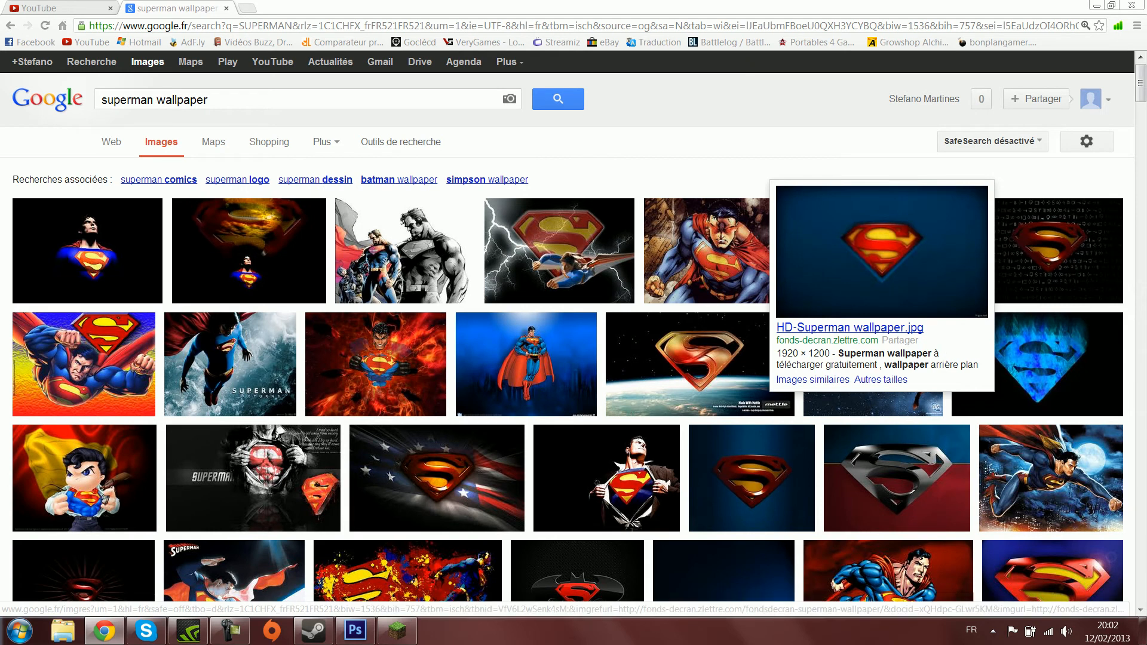
left_click(880, 251)
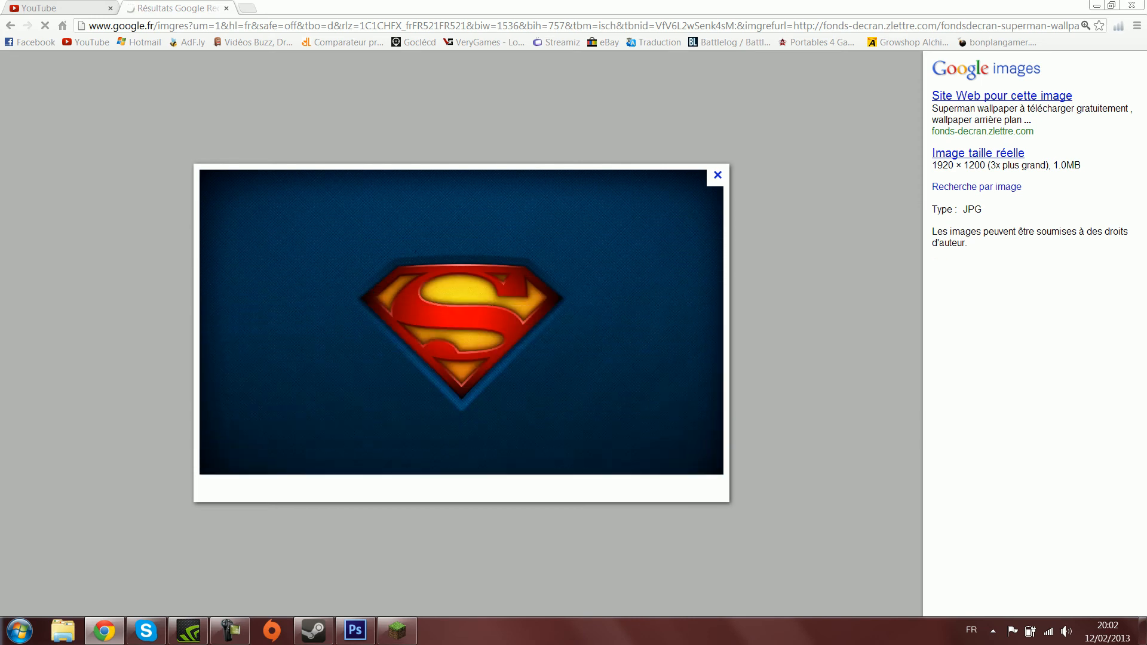
right_click(359, 347)
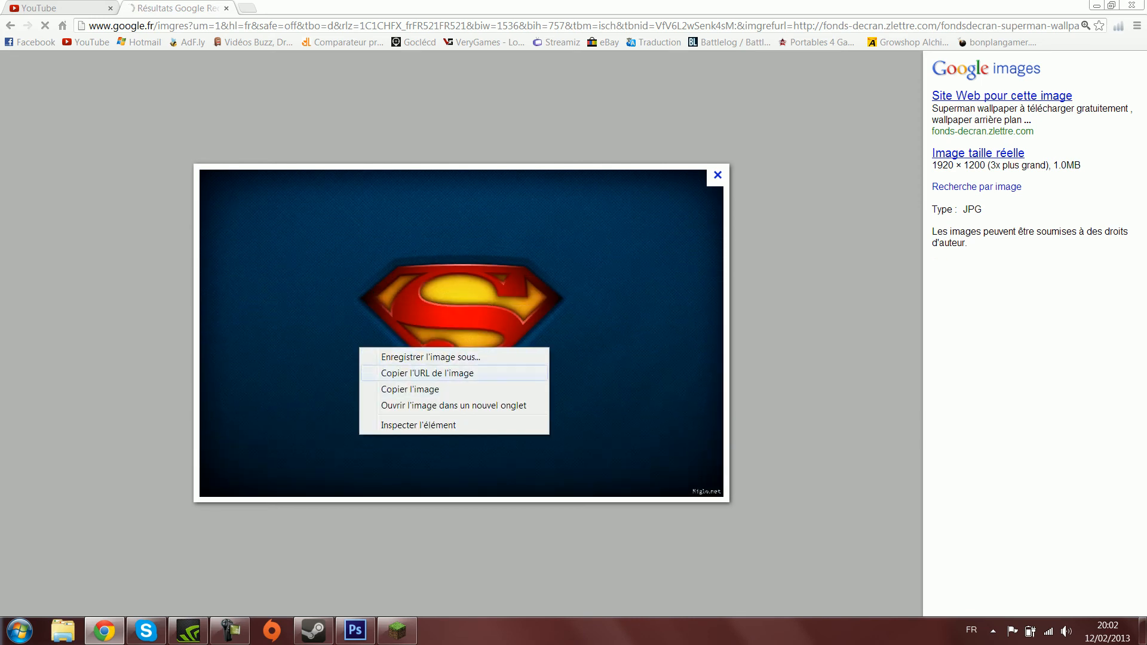
left_click(430, 357)
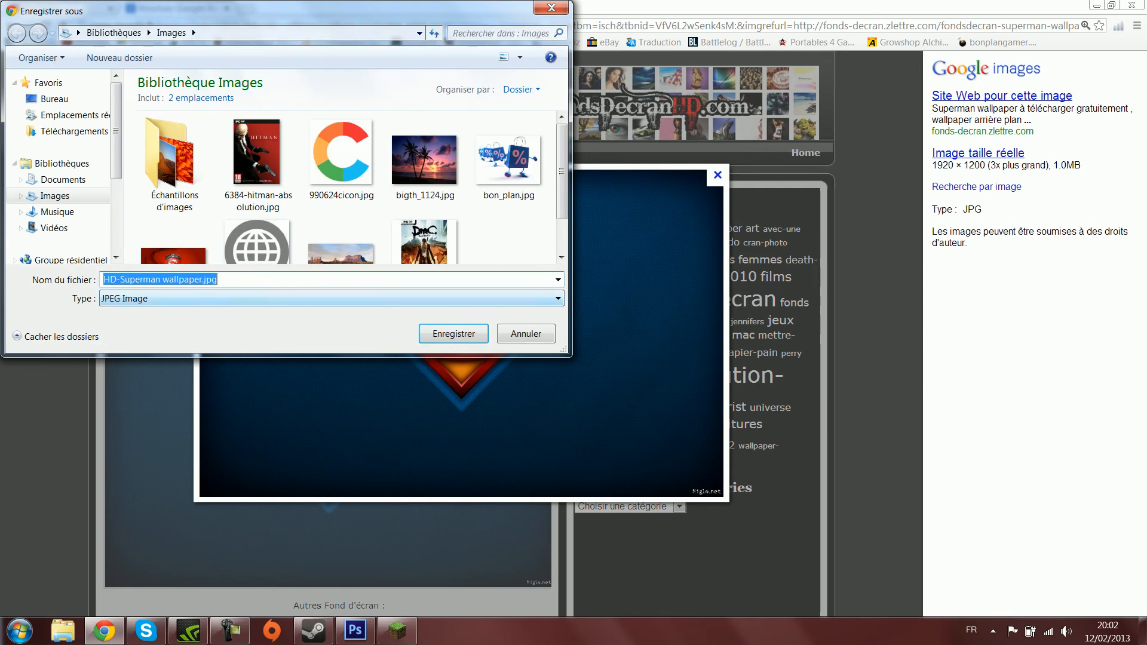
left_click(454, 334)
key("Return")
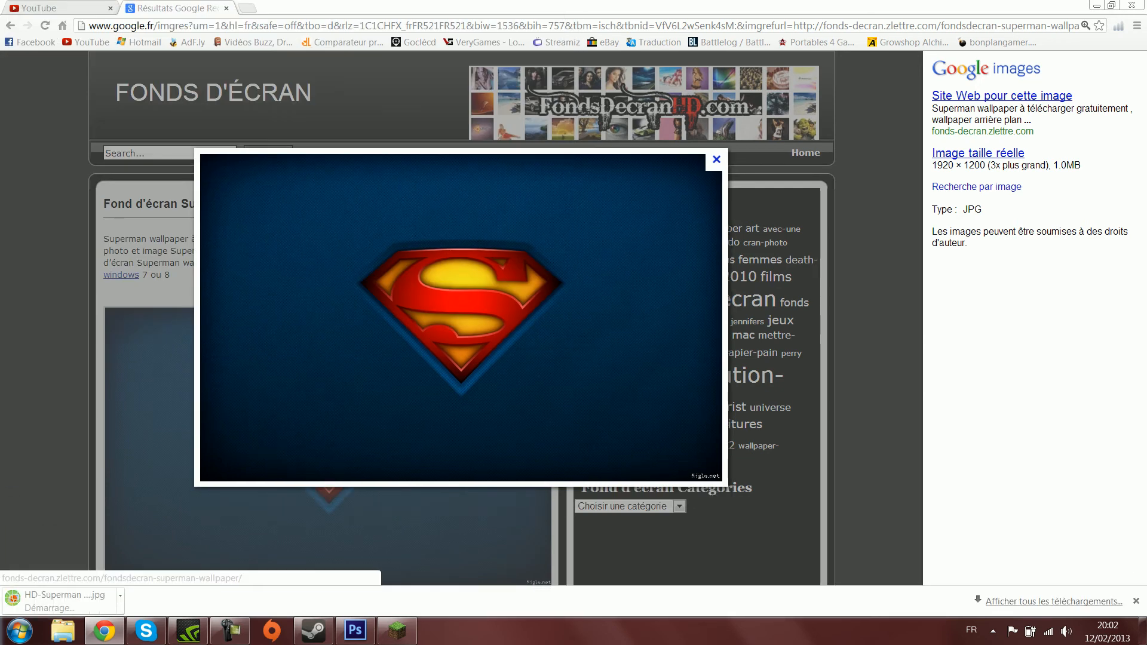
- Switch back to Photoshop and set the SUPERMAN text layer to centre alignment, trying right alignment along the way
left_click(356, 631)
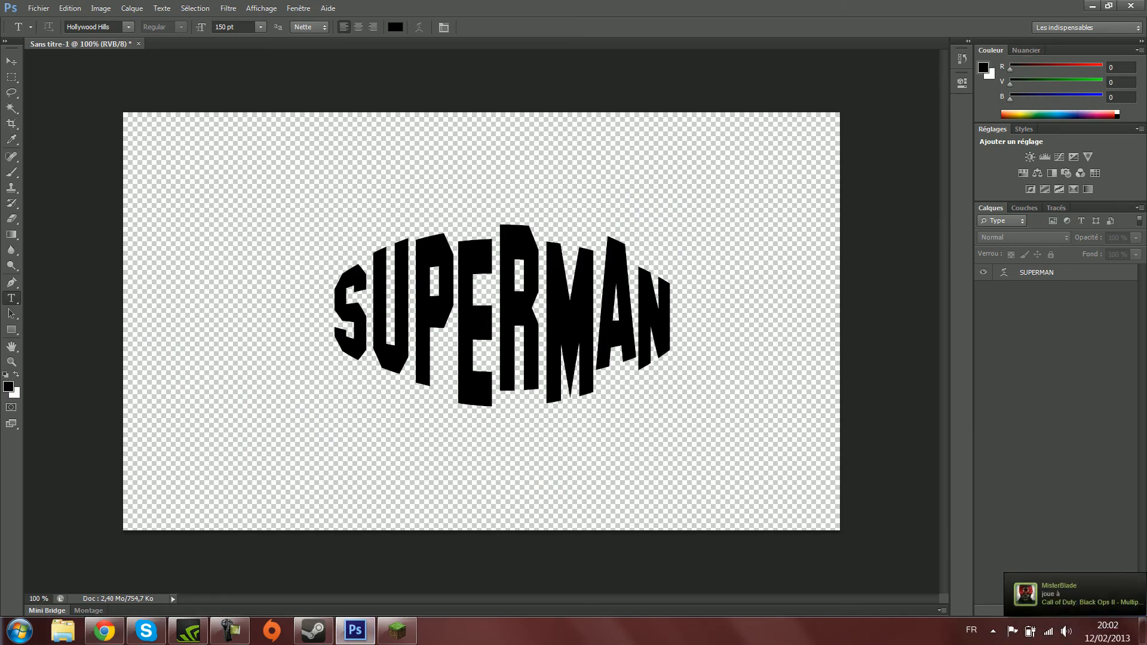
left_click(1052, 273)
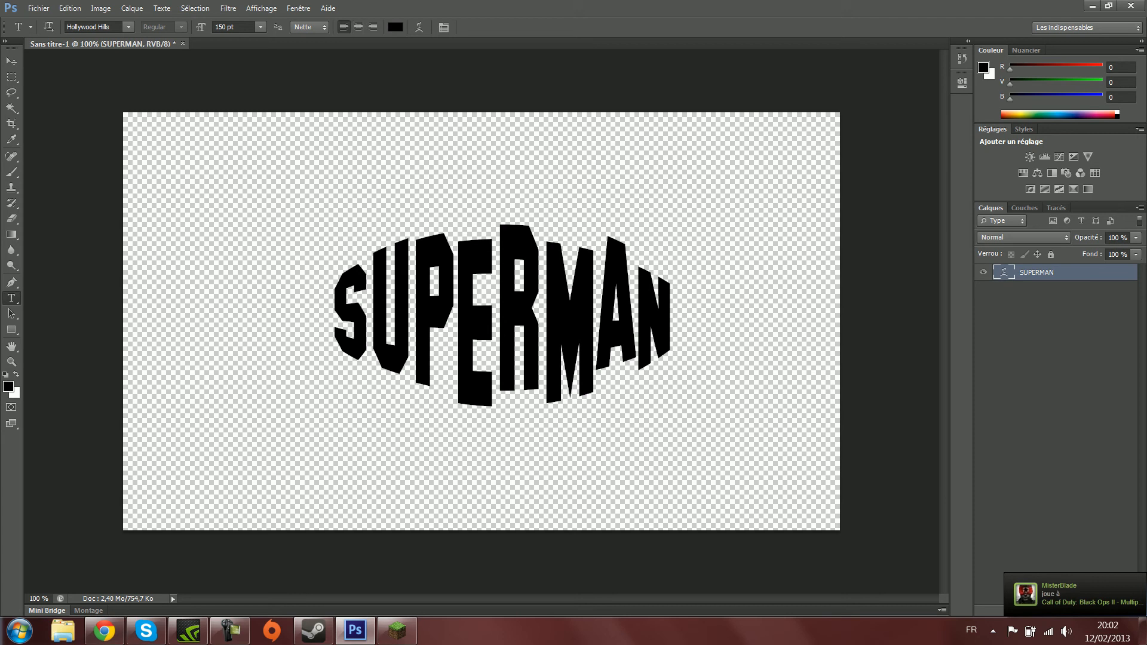
left_click(359, 26)
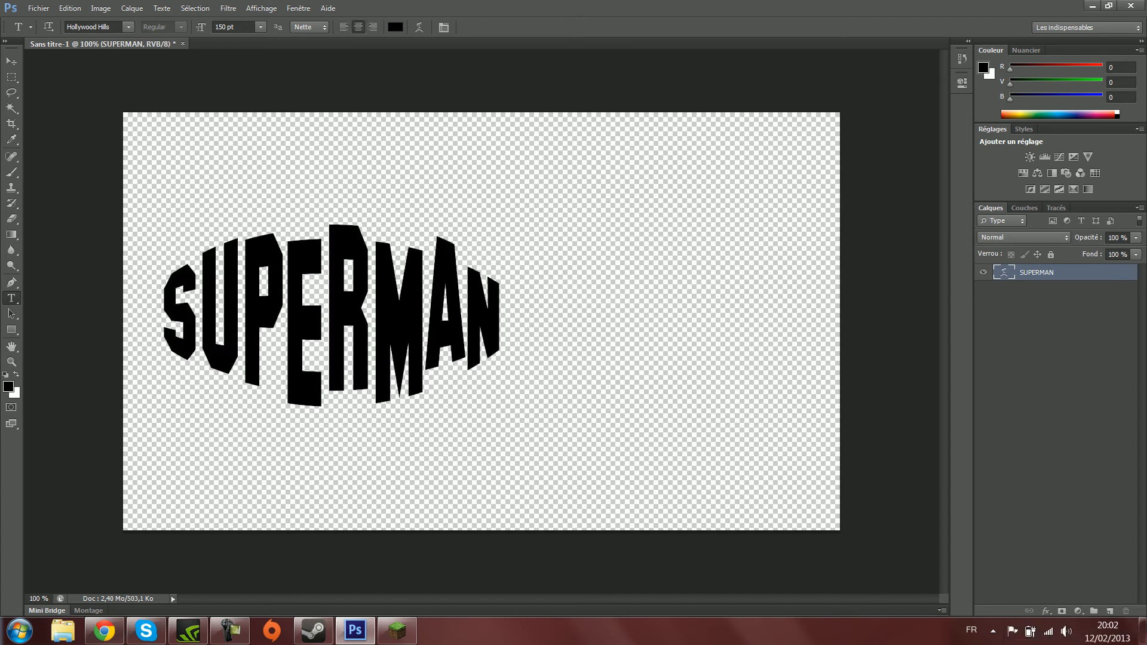
left_click(373, 27)
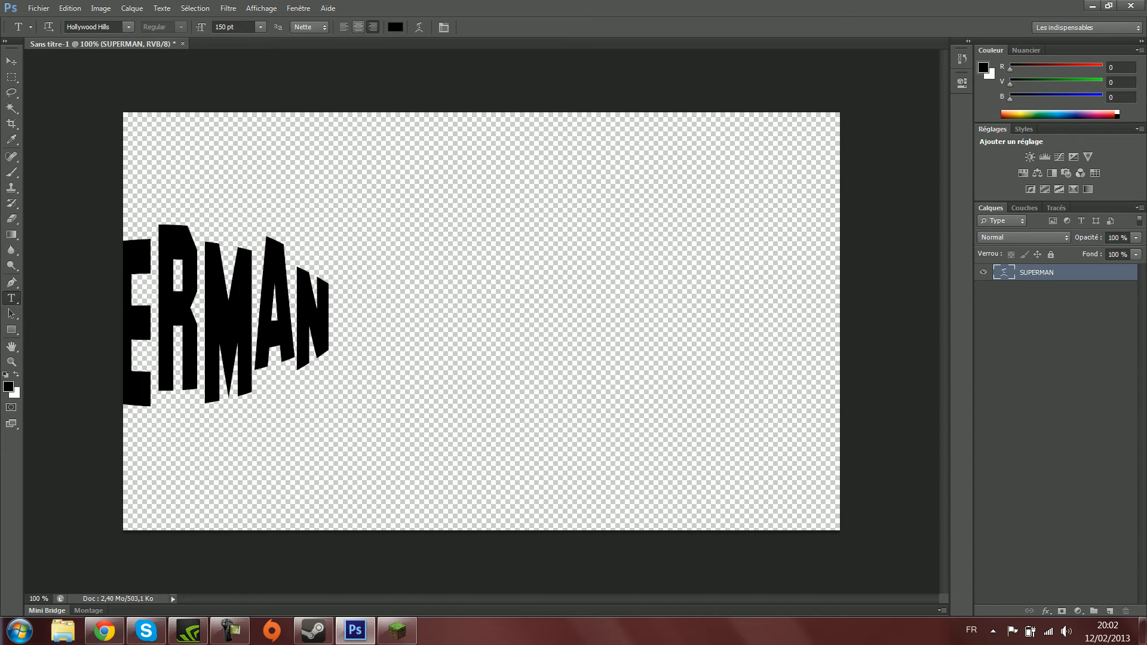
left_click(359, 27)
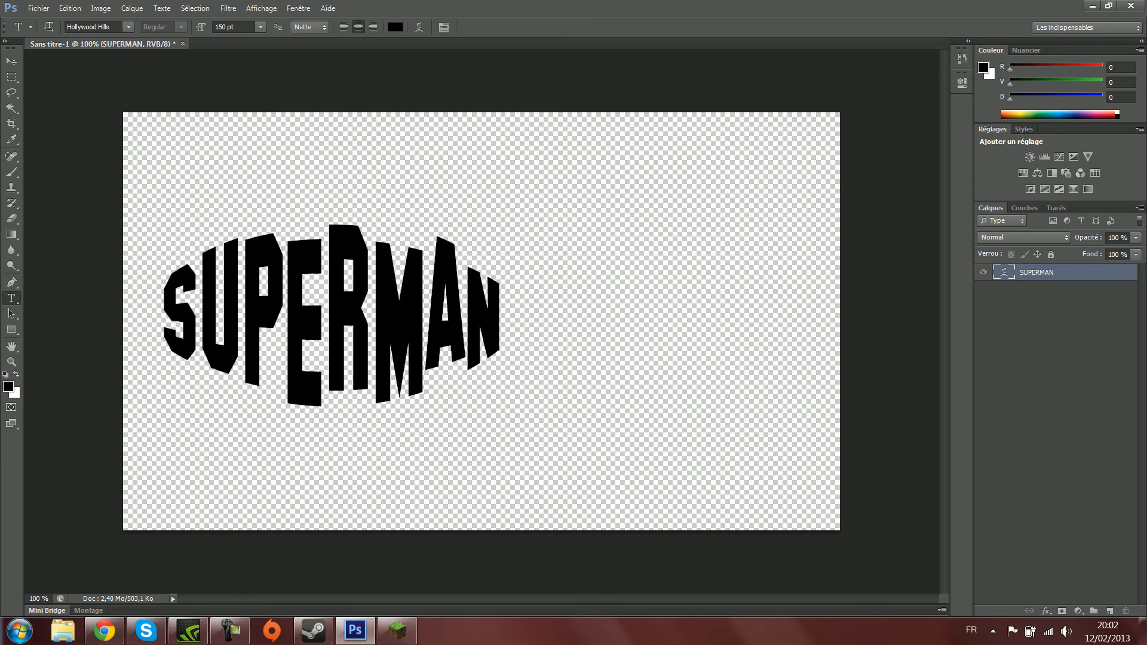
- Move the SUPERMAN text near the middle of the canvas with Free Transform, at about X 586 px, Y 331.5 px
key("ctrl+t")
left_click_drag(349, 380, 491, 377)
key("Return")
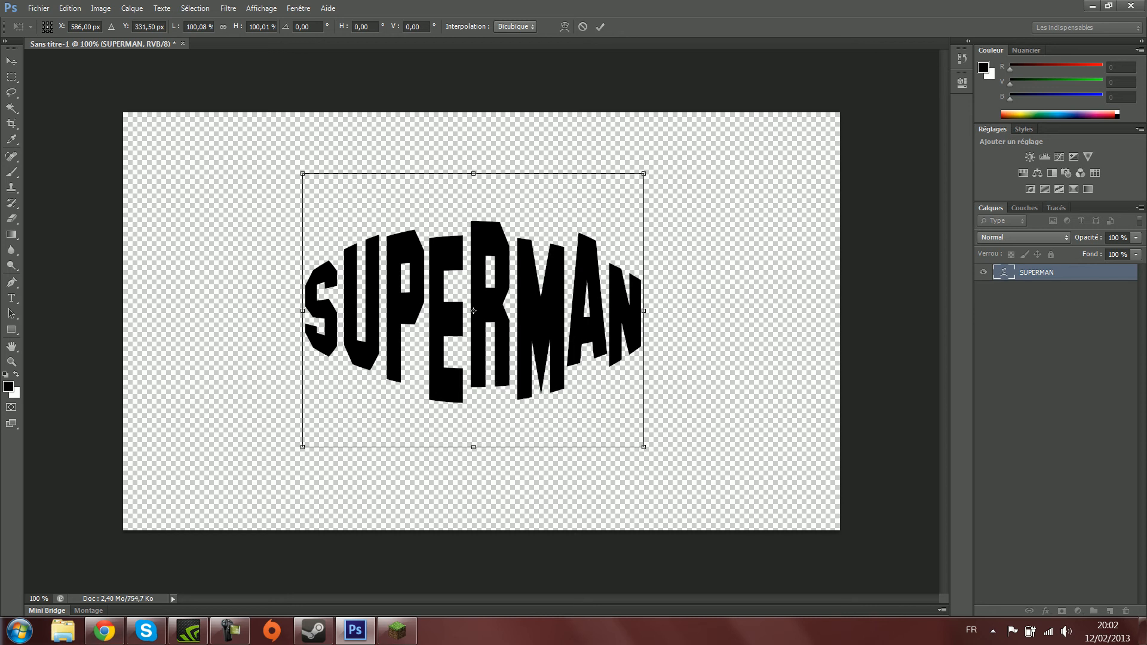
key("t")
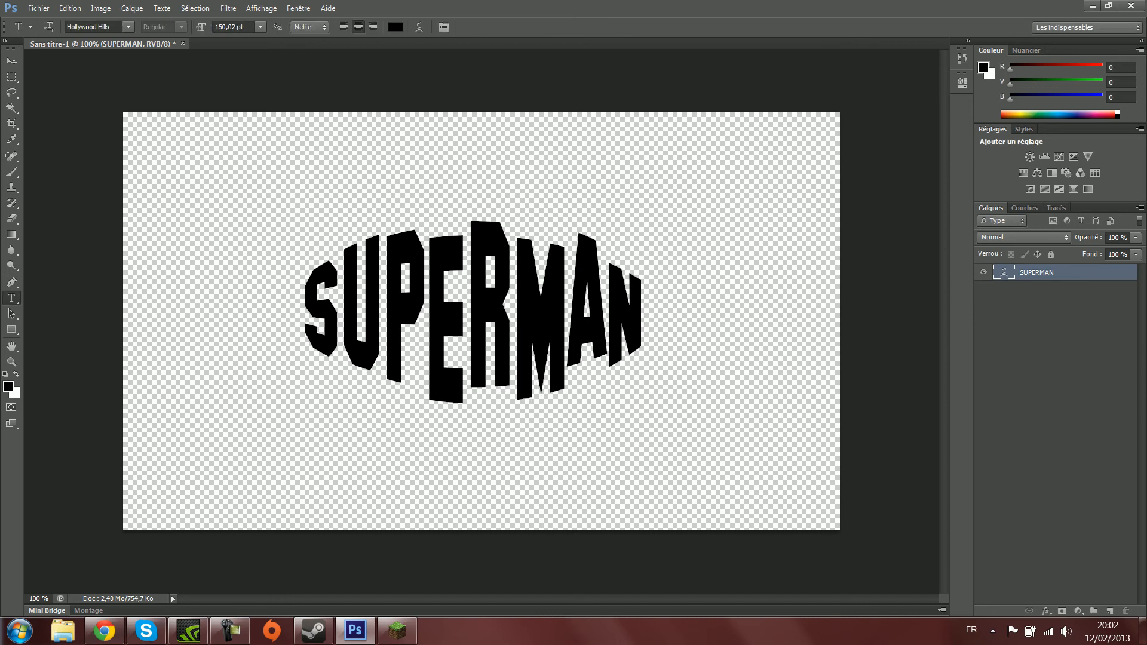
- Place HD-Superman wallpaper.jpg in the document, nudge it up to Y 350 px, and commit the placement
left_click(38, 8)
left_click(59, 251)
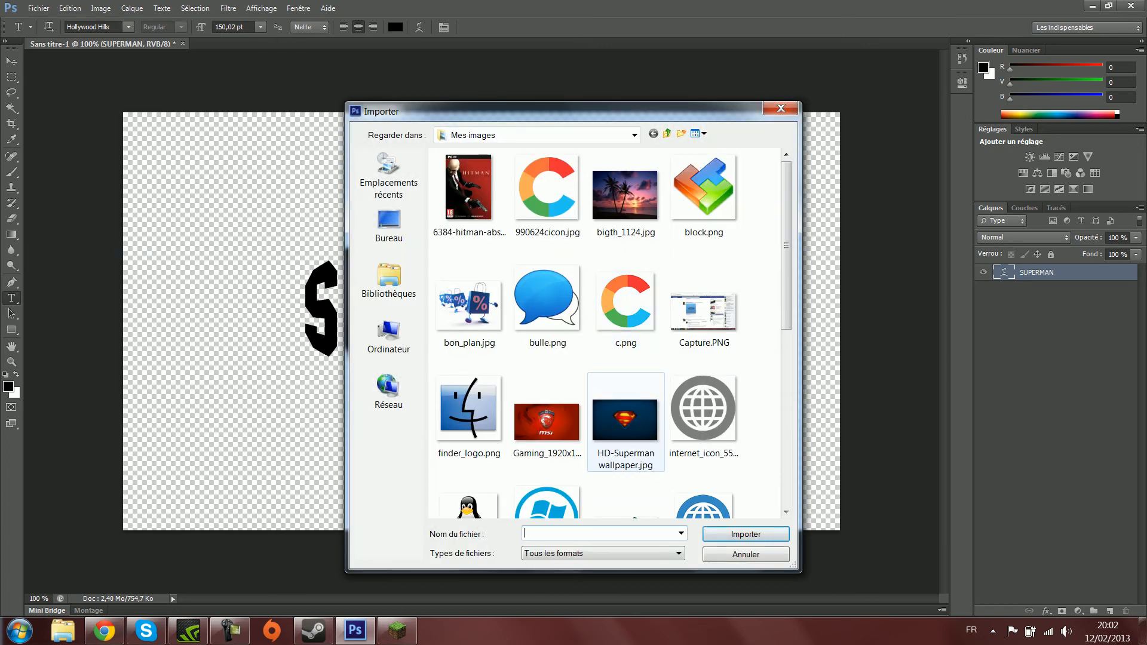
double_click(626, 418)
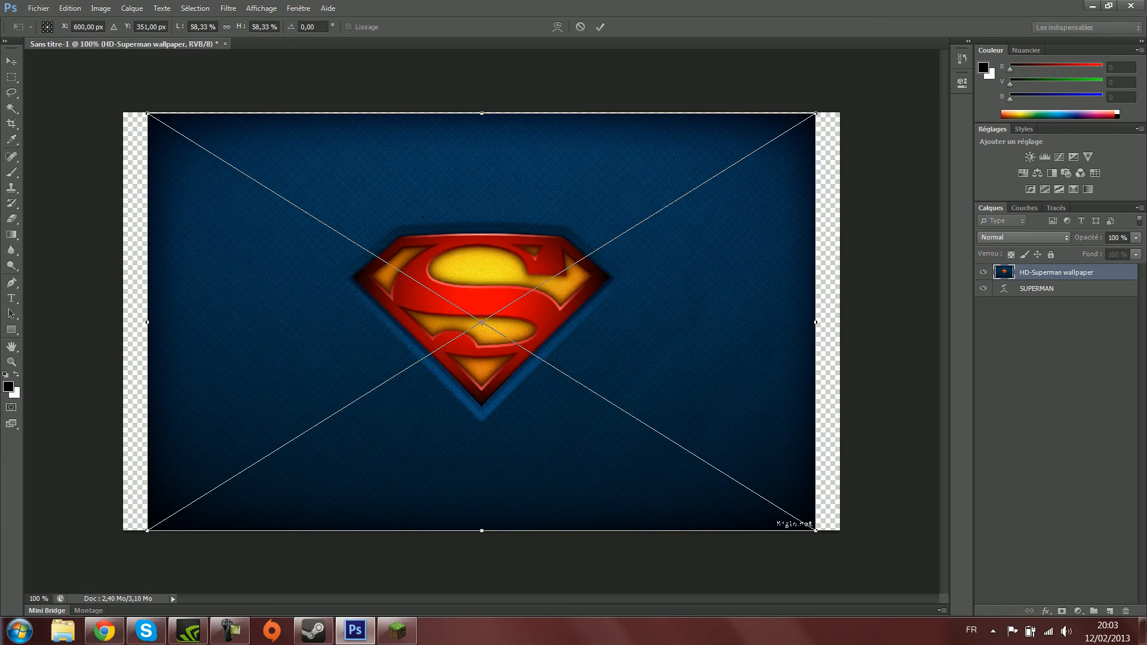
left_click_drag(816, 530, 840, 544)
key("ctrl+z")
key("Up")
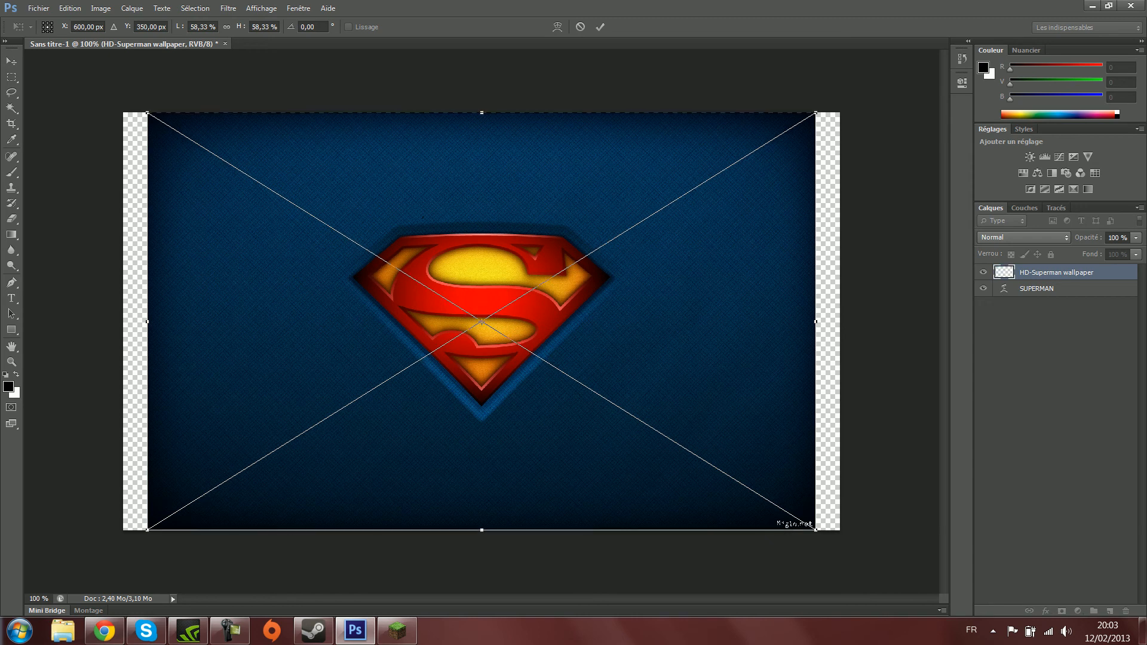
key("Return")
key("t")
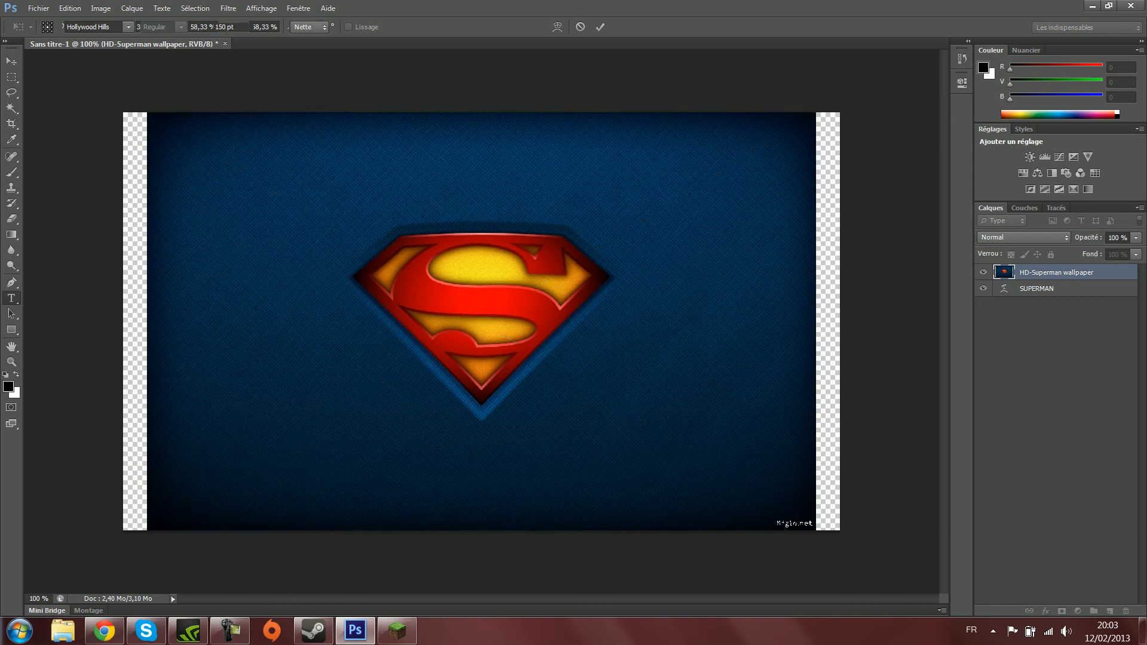
- Move the SUPERMAN layer above the wallpaper layer, then try blend modes such as Lumière vive and set it to Lumière tamisée
left_click_drag(1038, 289, 1038, 272)
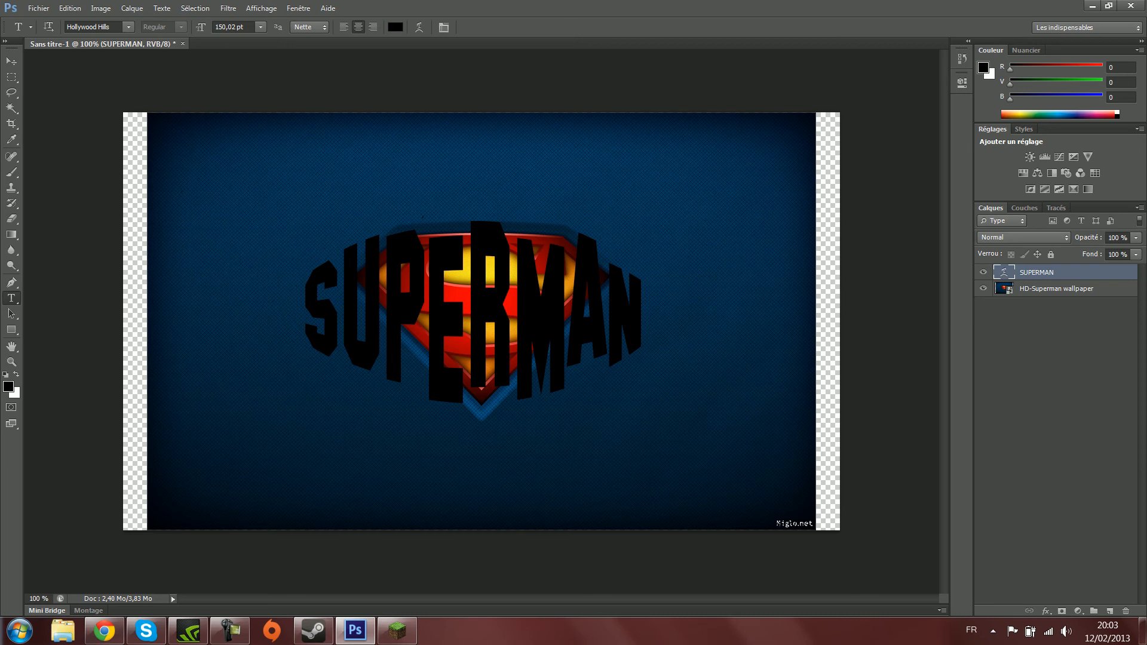
left_click(1025, 238)
key("Escape")
key("Down")
key("Down")
key("Down")
key("Down")
key("Down")
key("Down")
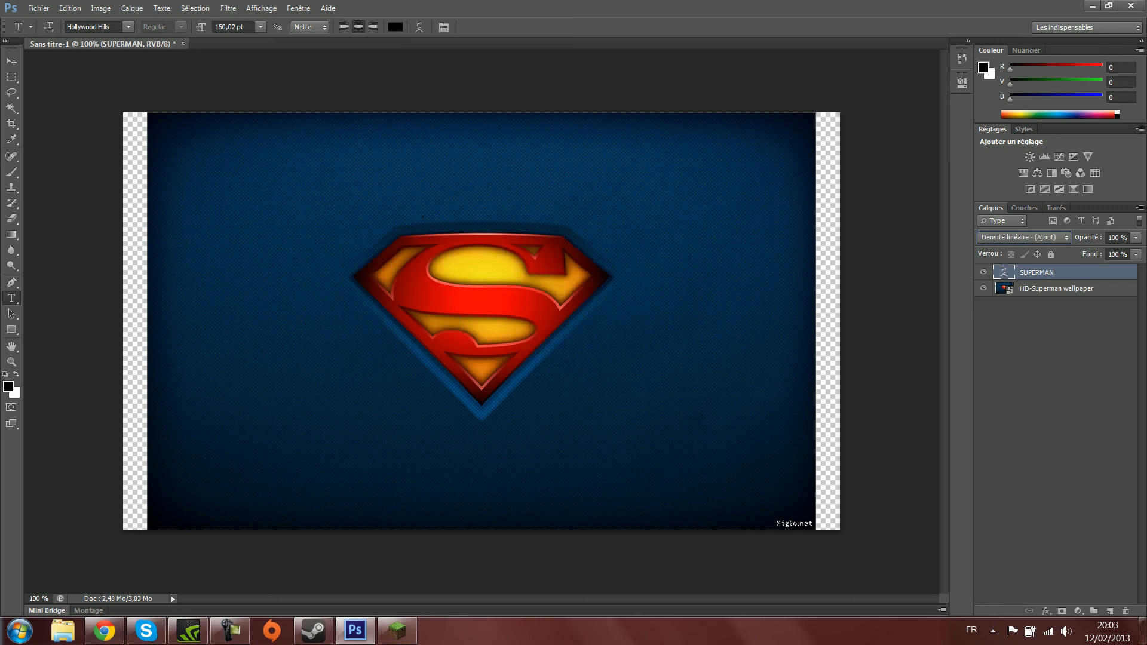
key("Down")
key("Down")
key("Down")
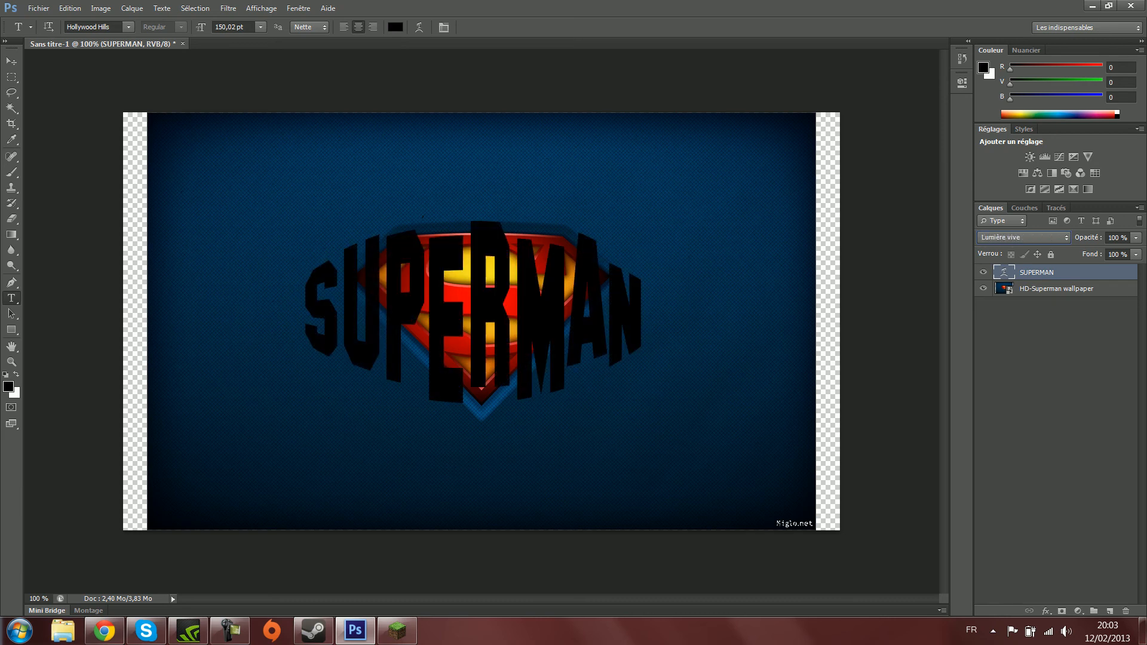
key("Up")
key("Up")
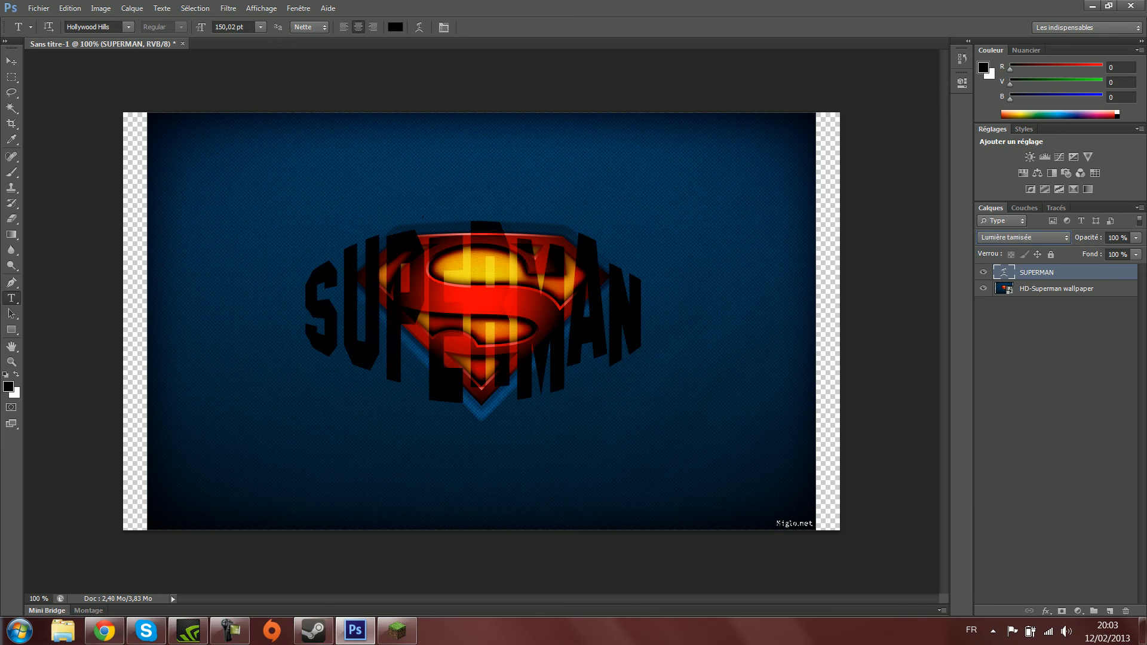
- Try further blend modes on the SUPERMAN text layer, then set it back to Normal
key("Down")
key("Down")
key("Down")
key("Down")
key("Up")
key("Up")
key("Up")
key("Up")
key("Up")
key("Up")
key("Up")
key("Up")
key("Up")
key("Up")
key("Up")
key("Up")
key("Up")
key("Up")
key("Up")
key("Up")
key("Up")
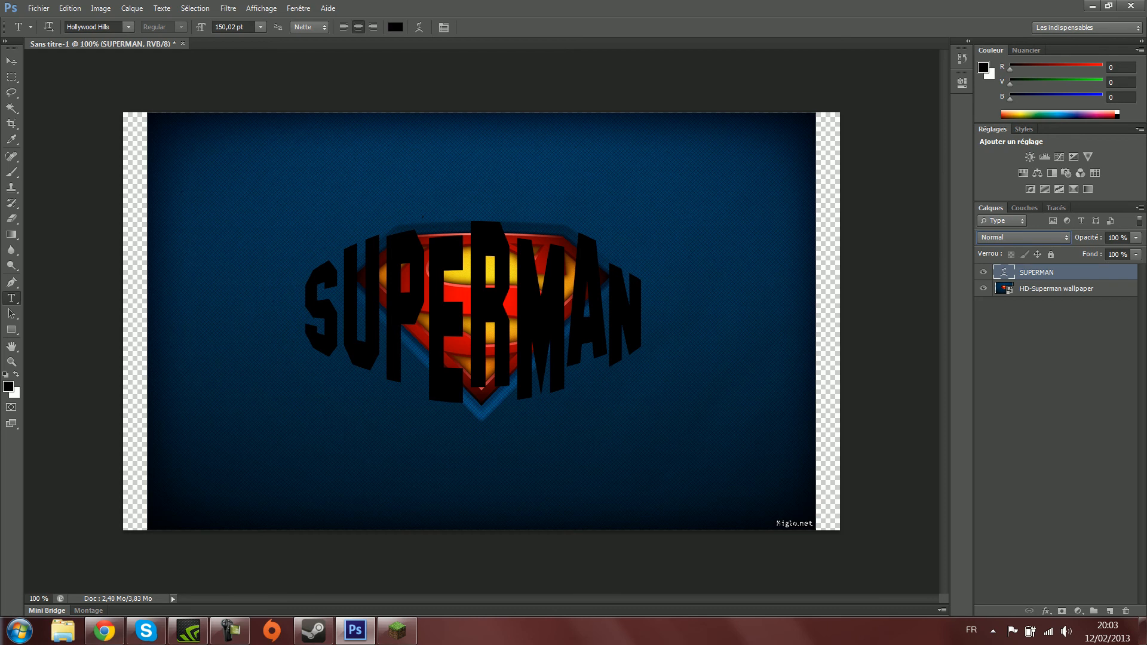
left_click(1055, 341)
left_click(1057, 289)
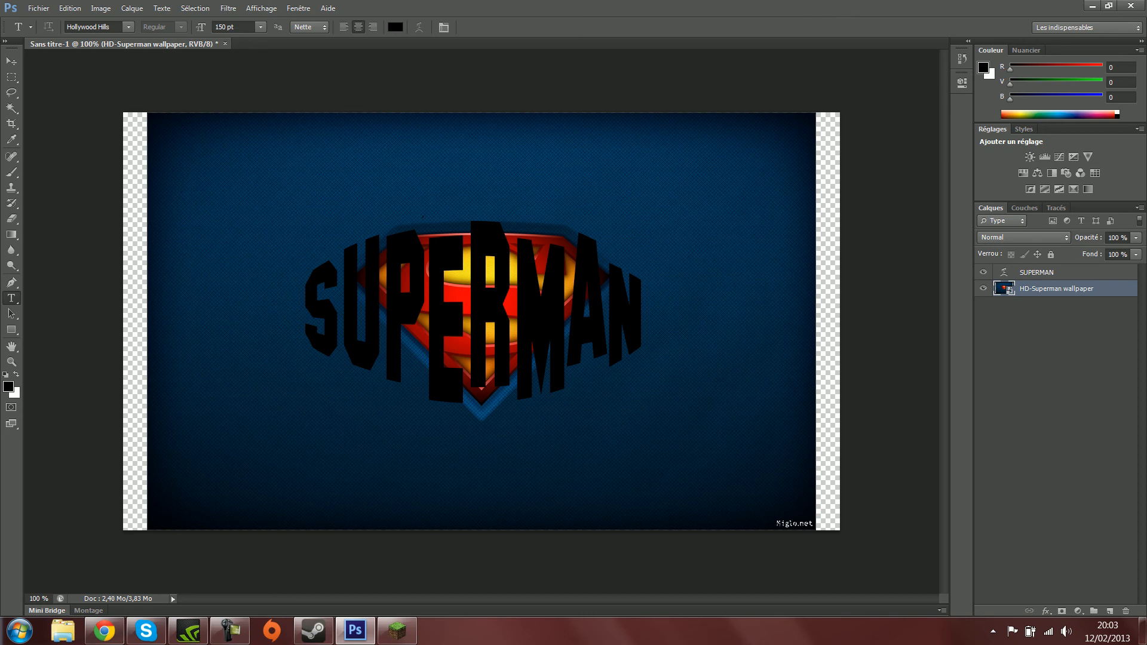
- Select all the letters on the SUPERMAN layer with the Magic Wand at a tolerance of 0, adding each letter to the selection
left_click(1053, 272)
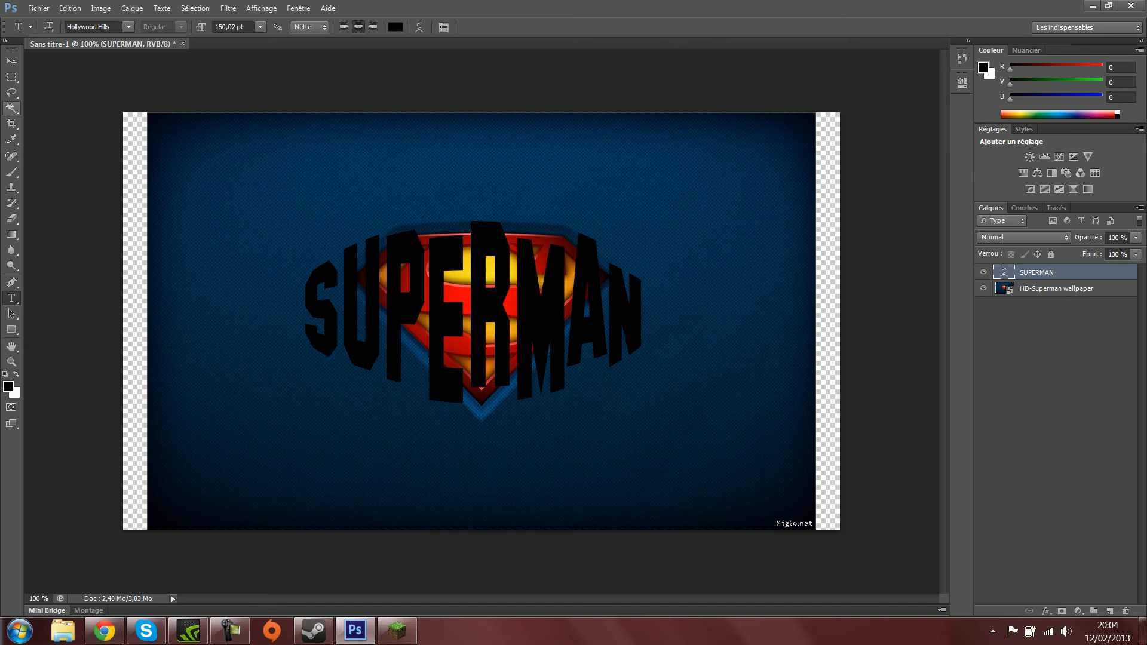
left_click(12, 108)
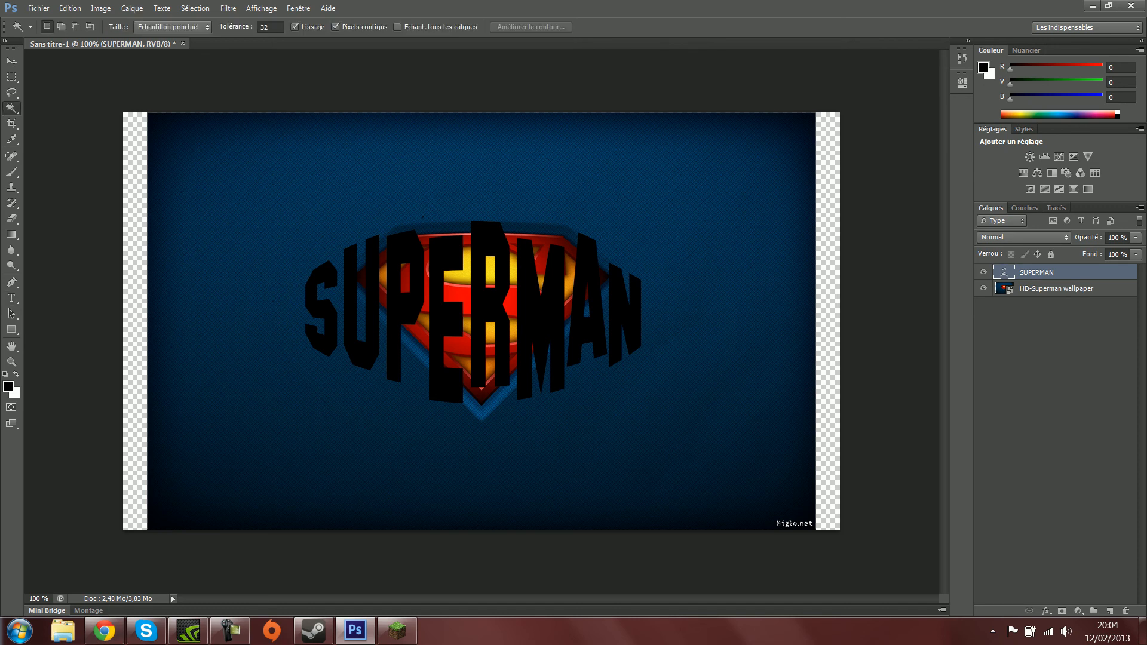
right_click(11, 108)
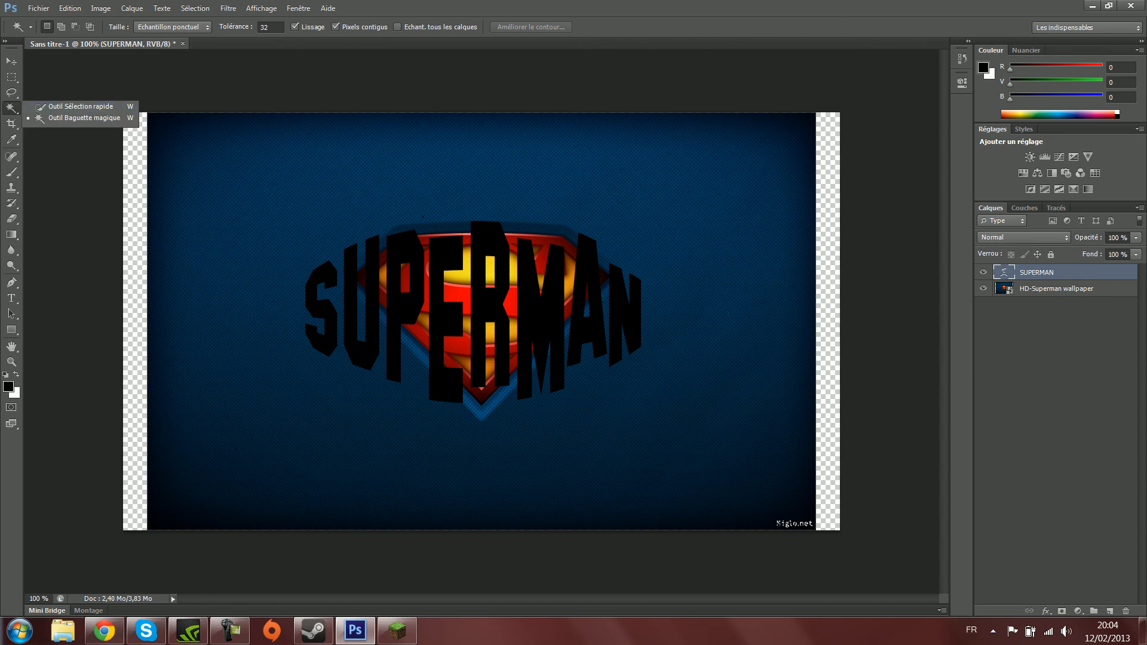
left_click(83, 119)
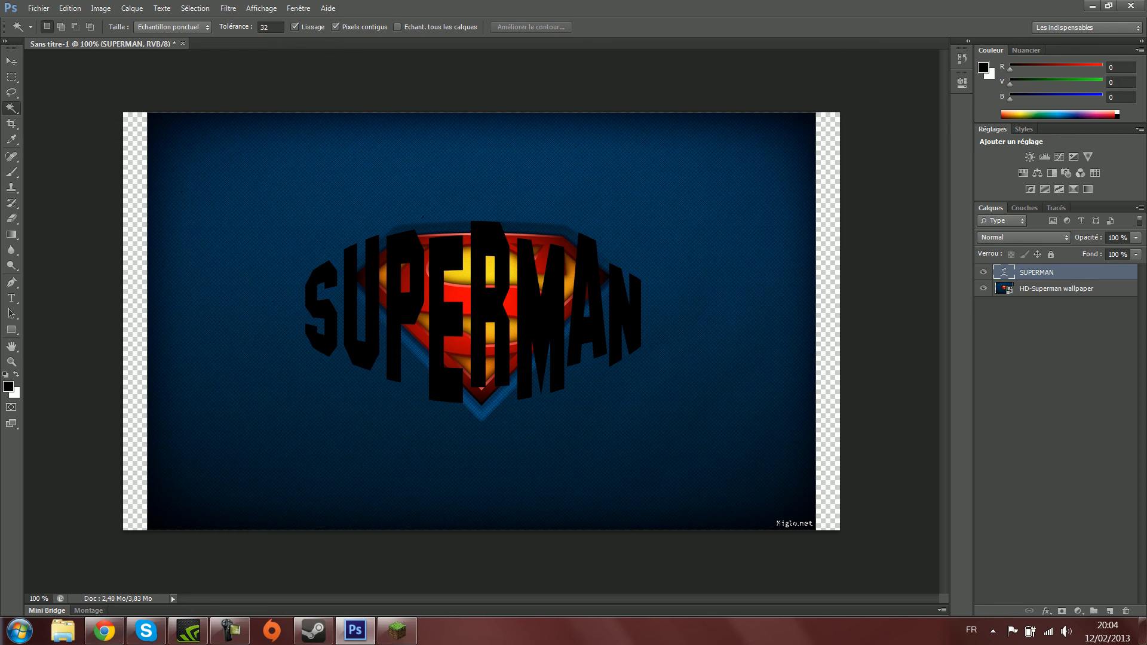
double_click(264, 27)
type("0")
key("Return")
left_click(323, 308)
key("shift")
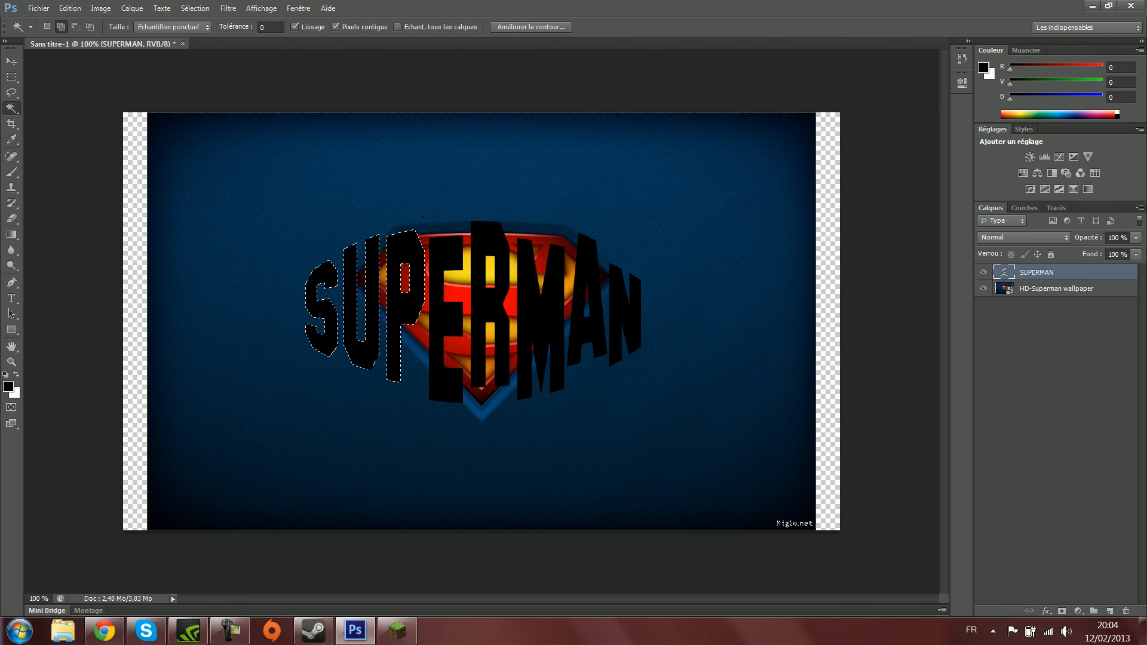
left_click(542, 323)
left_click(587, 330)
left_click(622, 316, "shift")
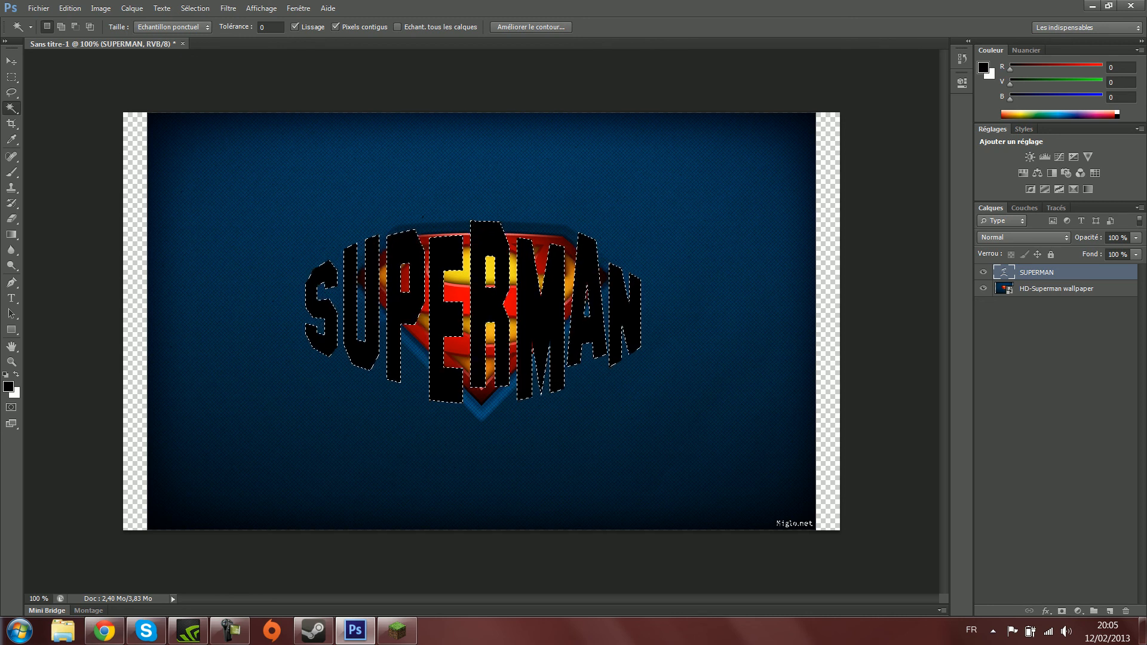
- Copy the letter-shaped selection from the HD-Superman wallpaper layer to a new layer, and hide the wallpaper and SUPERMAN text layers
left_click(1052, 289)
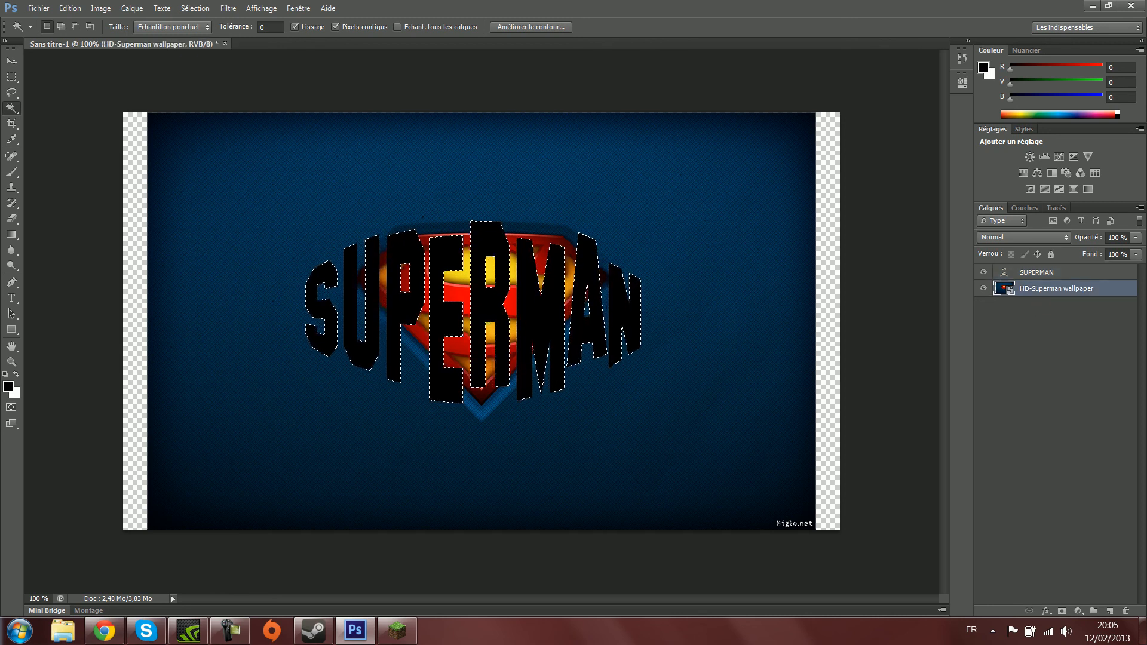
key("ctrl+j")
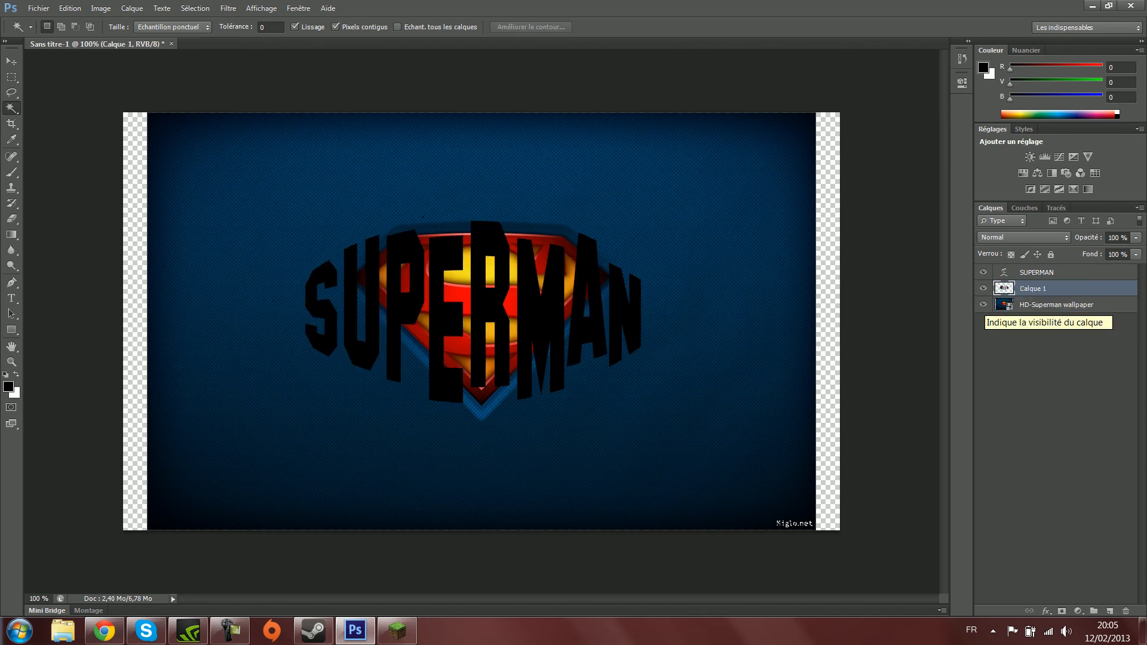
left_click(983, 305)
left_click(983, 272)
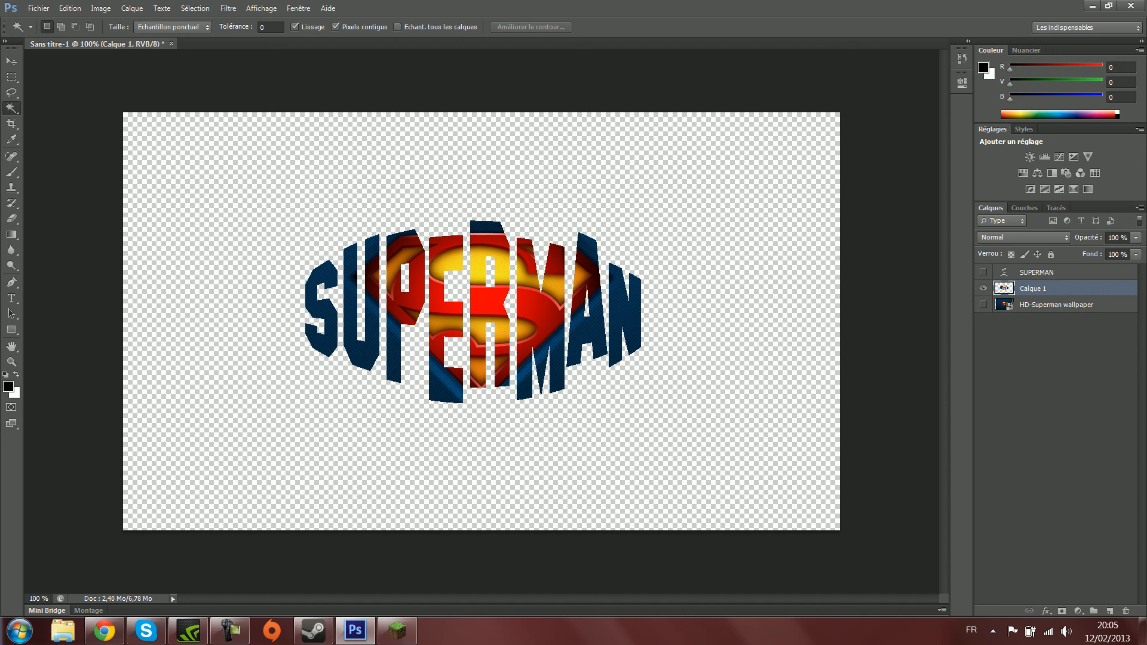
- Show the SUPERMAN text and wallpaper layers again for comparison, then hide both to view the cut-out letters alone
left_click(983, 272)
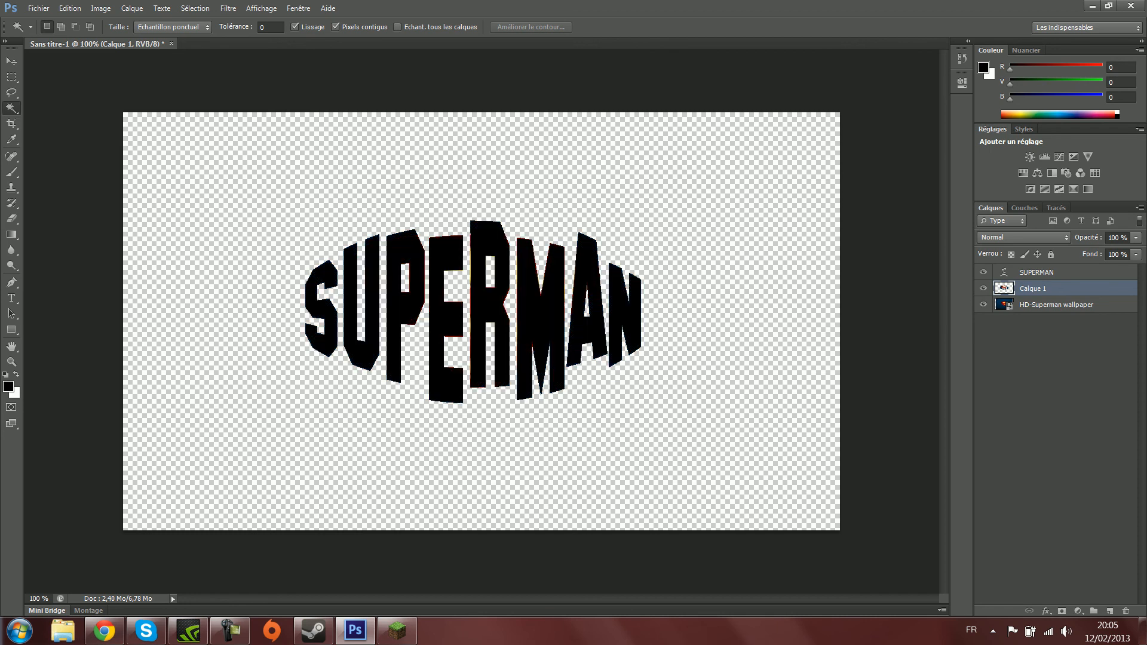
left_click(983, 305)
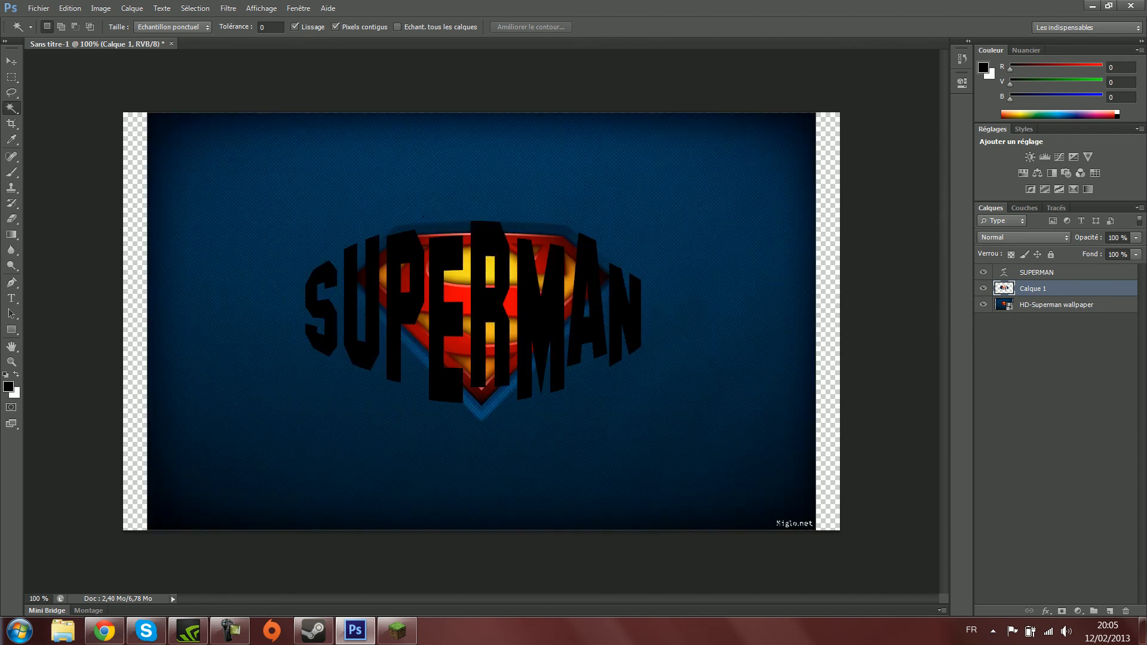
left_click(983, 305)
left_click(983, 272)
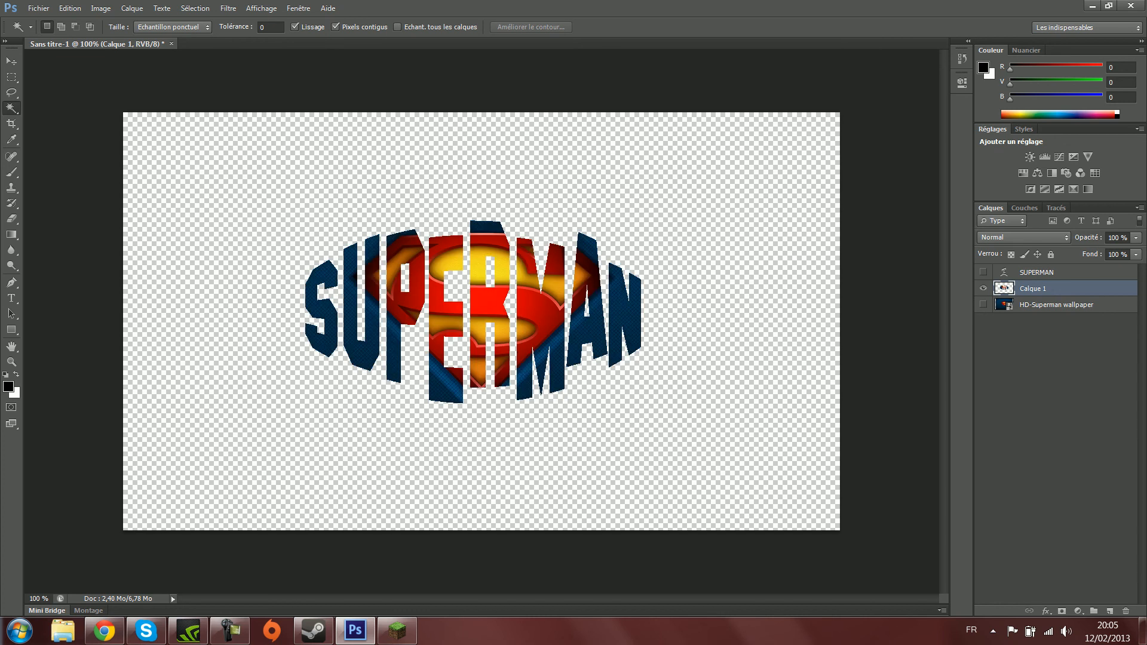